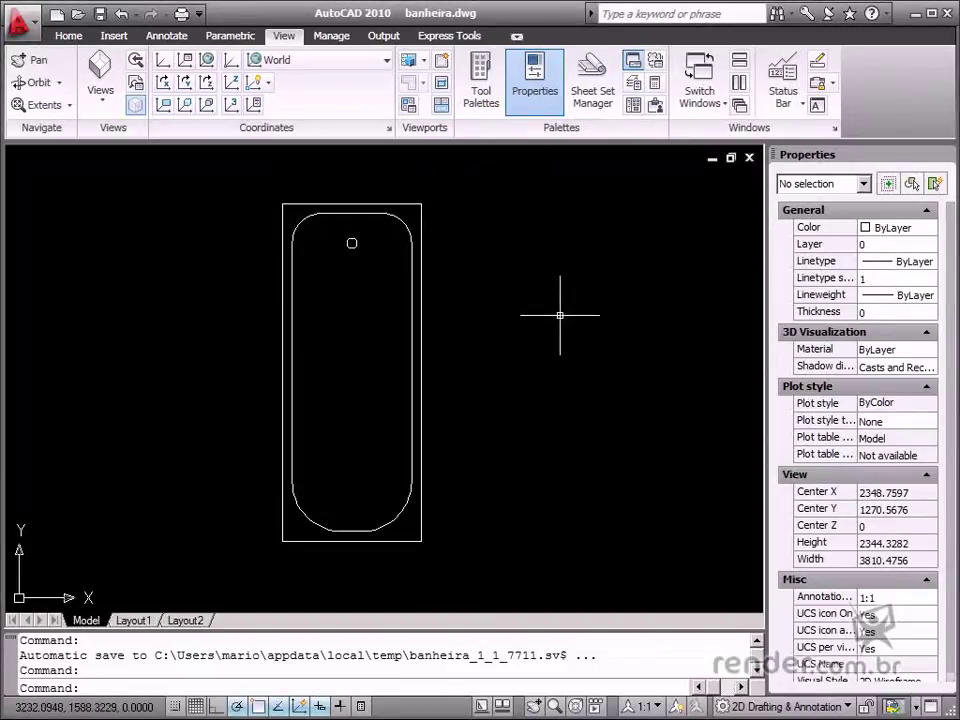
Select the banheira bathtub block in the drawing.
click(420, 260)
Open the banheira block in the Block Editor and browse the Actions and Parameter Sets palettes.
double_click(420, 260)
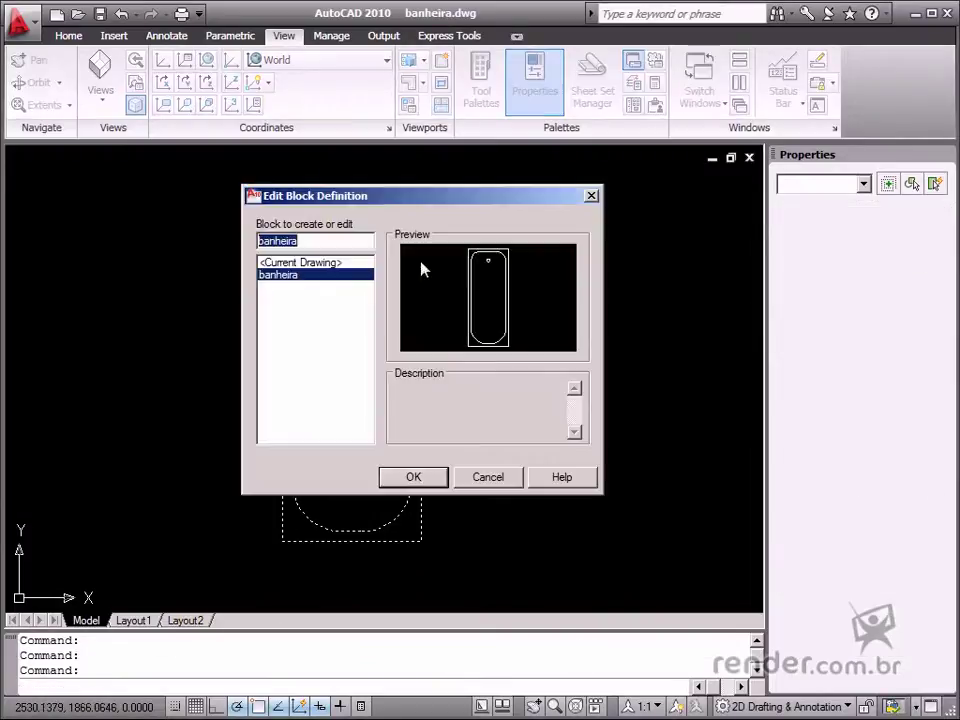
click(412, 477)
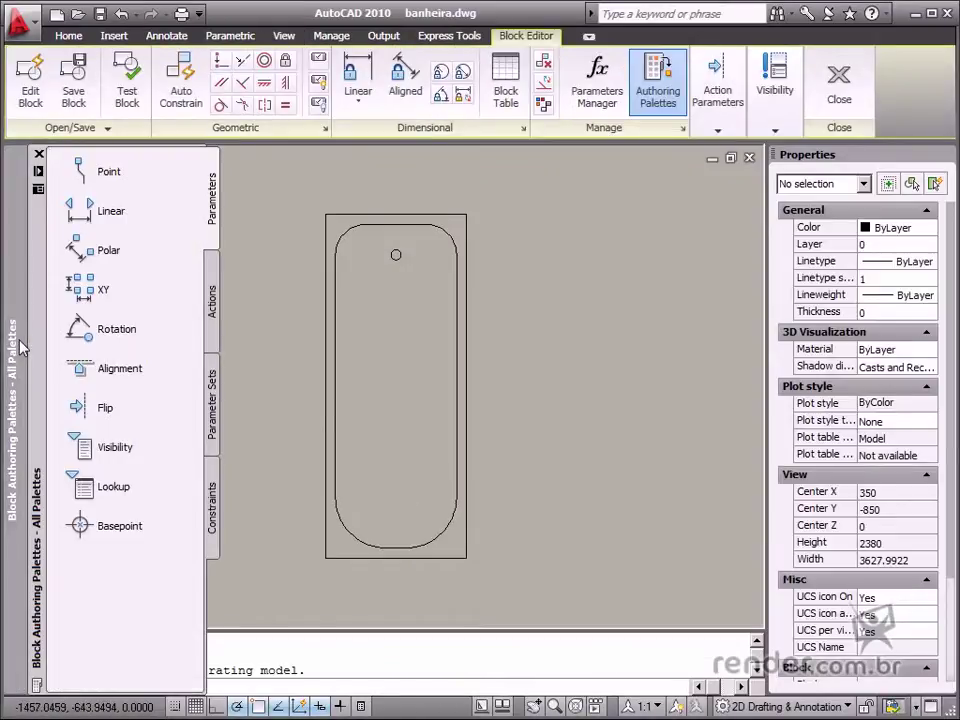
click(213, 323)
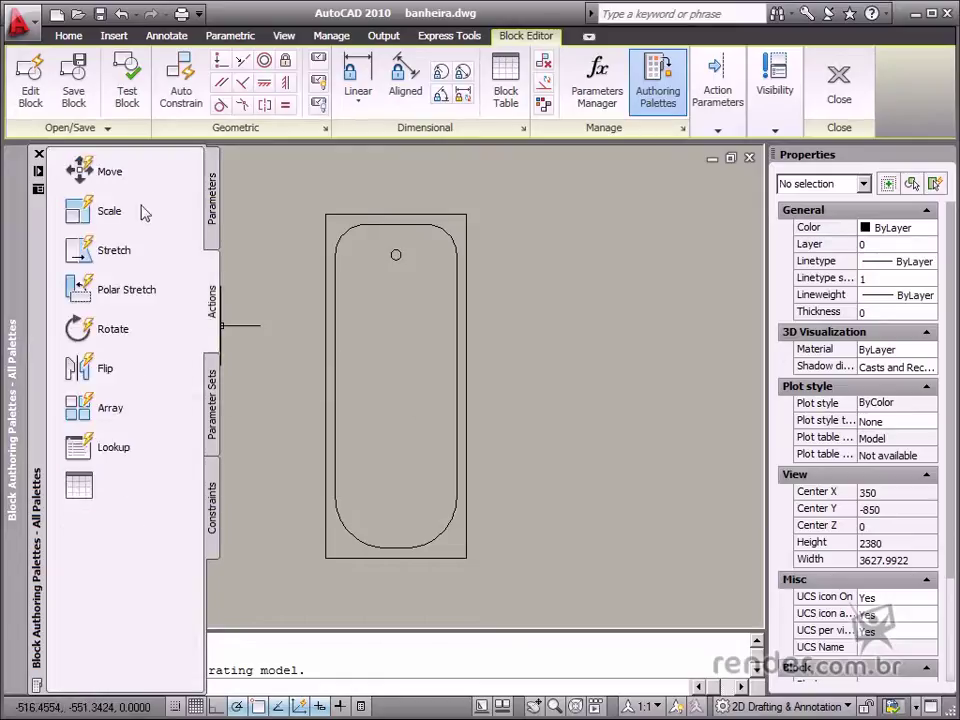
click(213, 410)
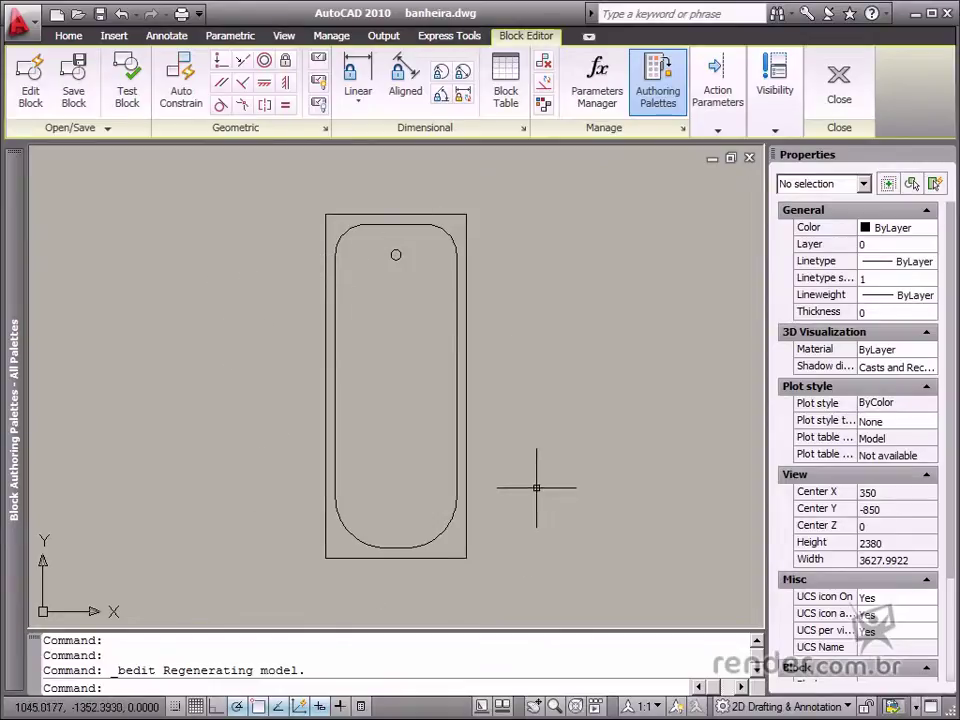
mouse_move(28, 445)
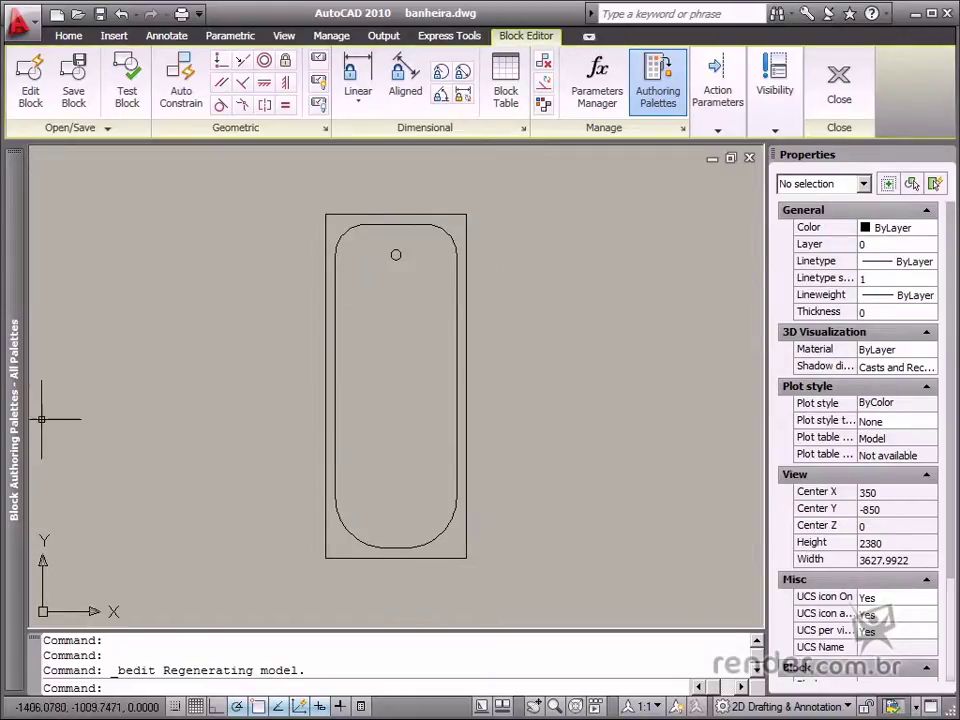
Expand the Block Authoring Palettes and scroll Parameter Sets down to Linear Stretch.
mouse_move(15, 400)
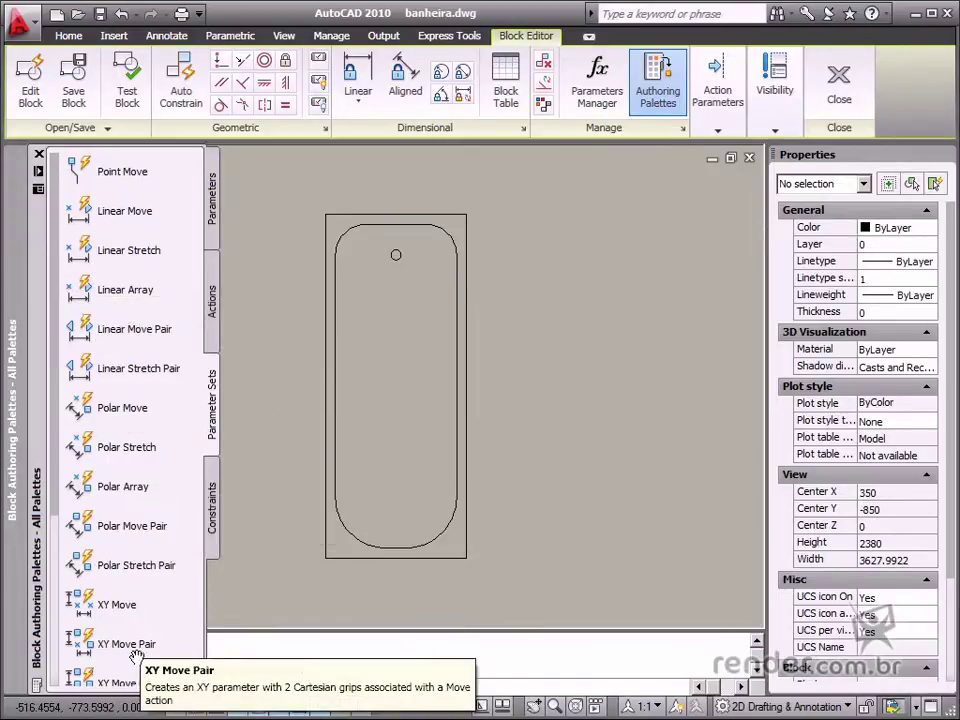
mouse_move(55, 480)
mouse_down()
mouse_move(57, 550)
mouse_move(60, 475)
mouse_up()
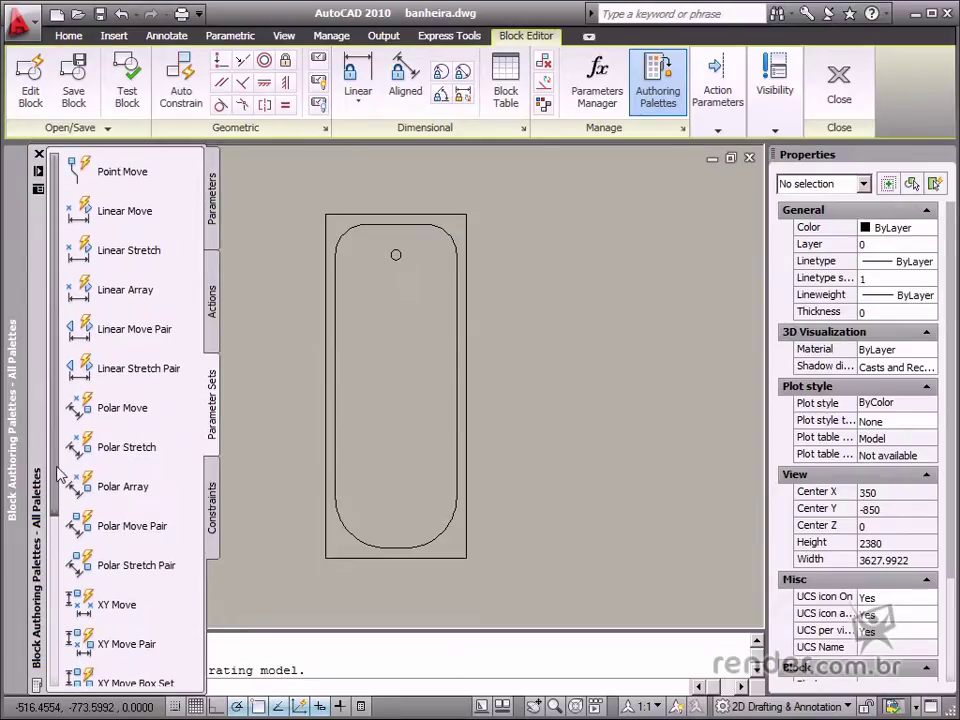
Add a Linear Stretch parameter across the tub's top edge, with the Distance1 label above it.
click(128, 252)
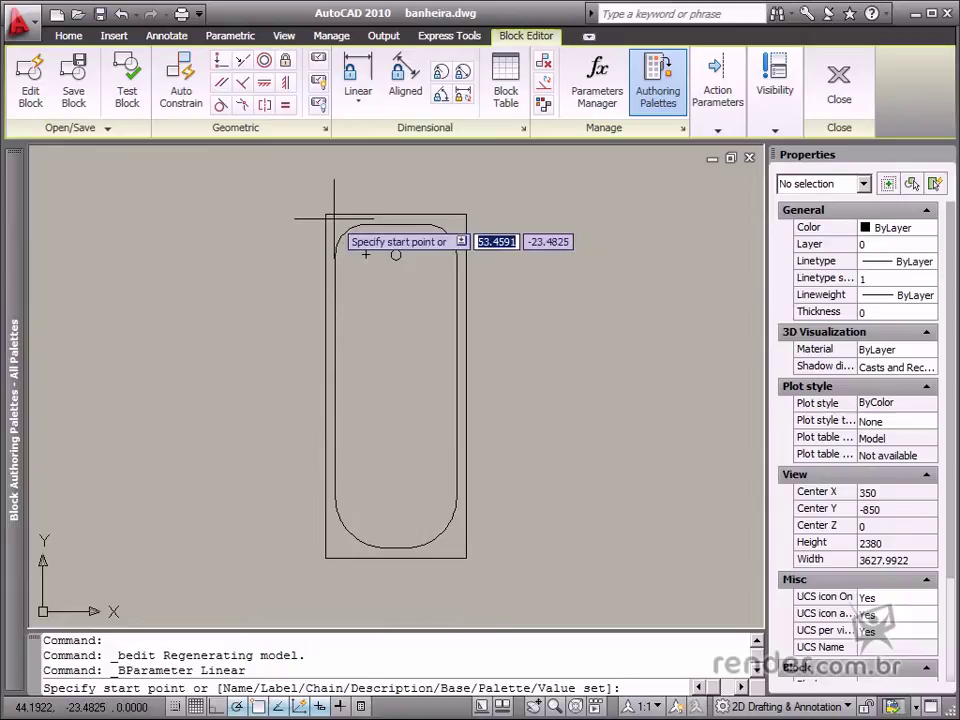
click(325, 214)
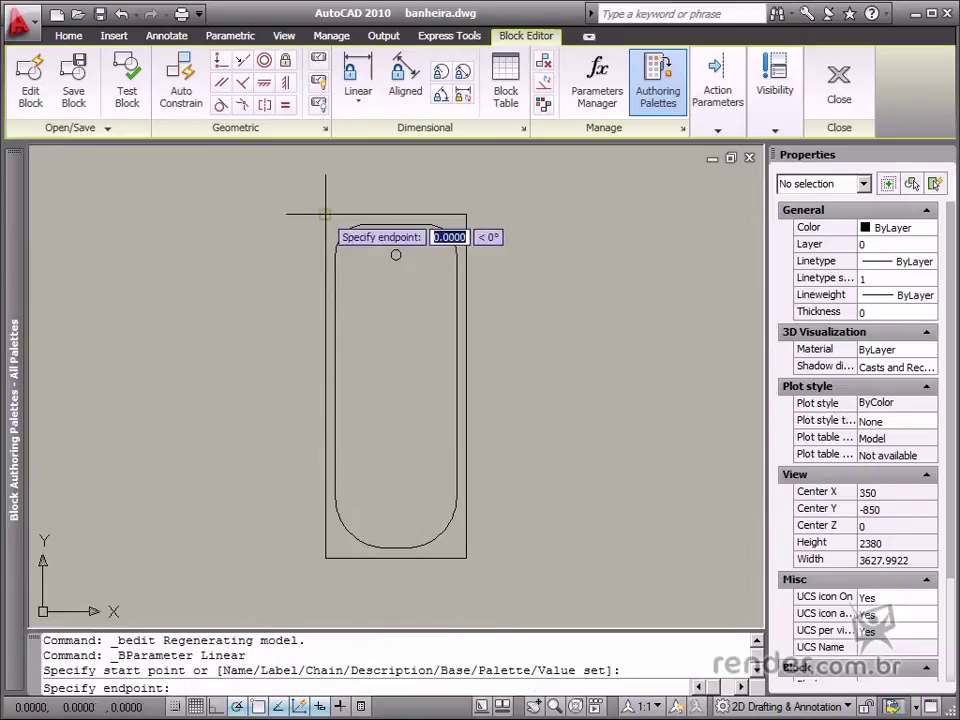
click(465, 214)
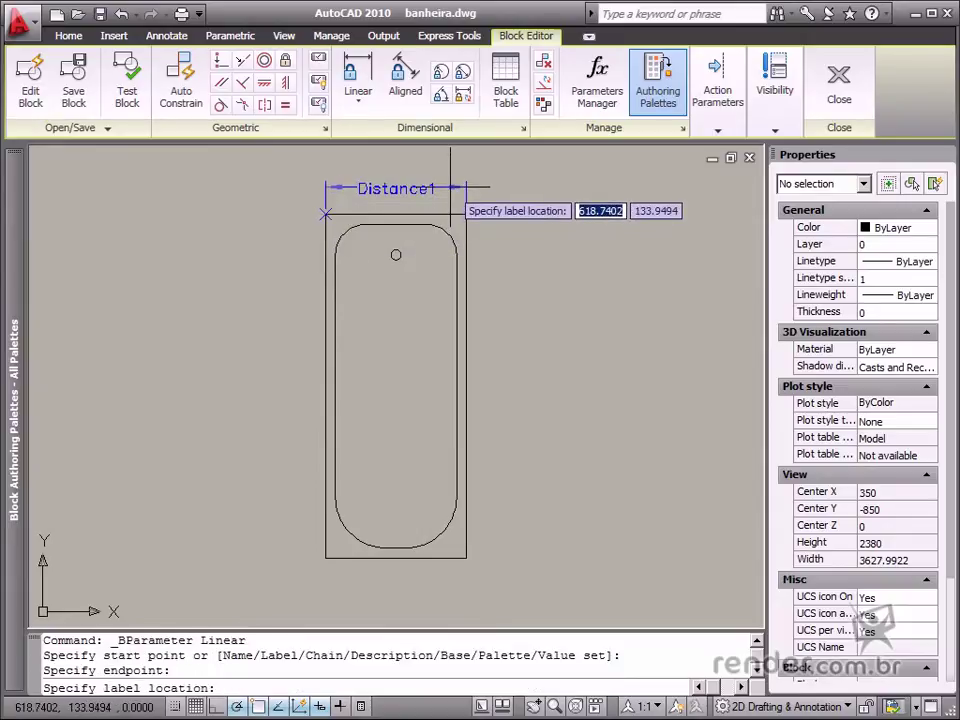
click(450, 187)
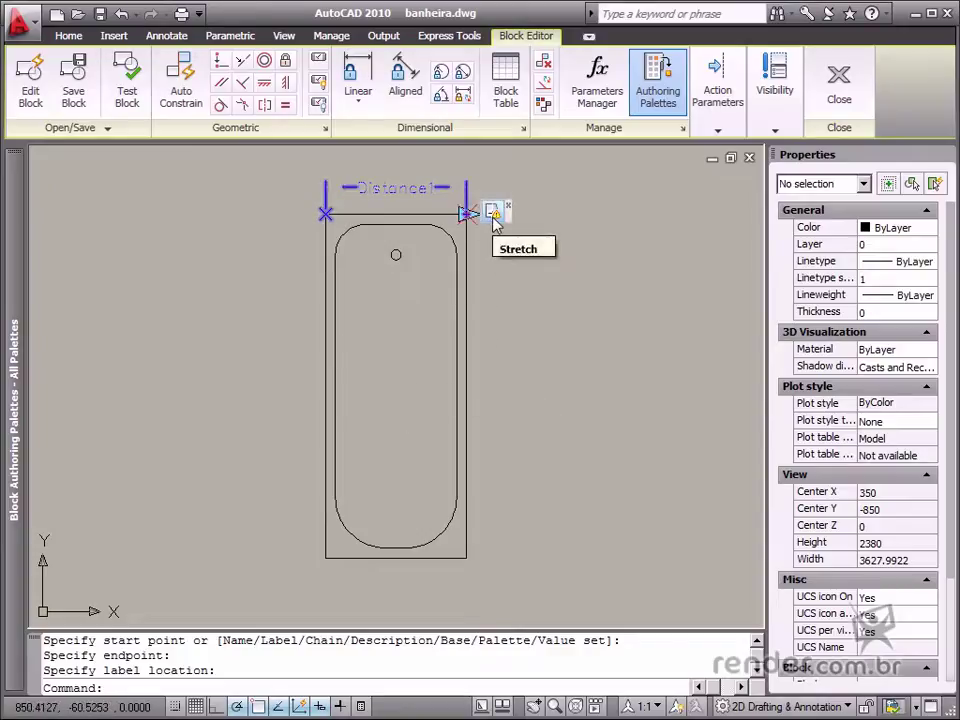
Redefine Distance1's Stretch action to frame the tub's right half and stretch its four objects.
right_click(494, 222)
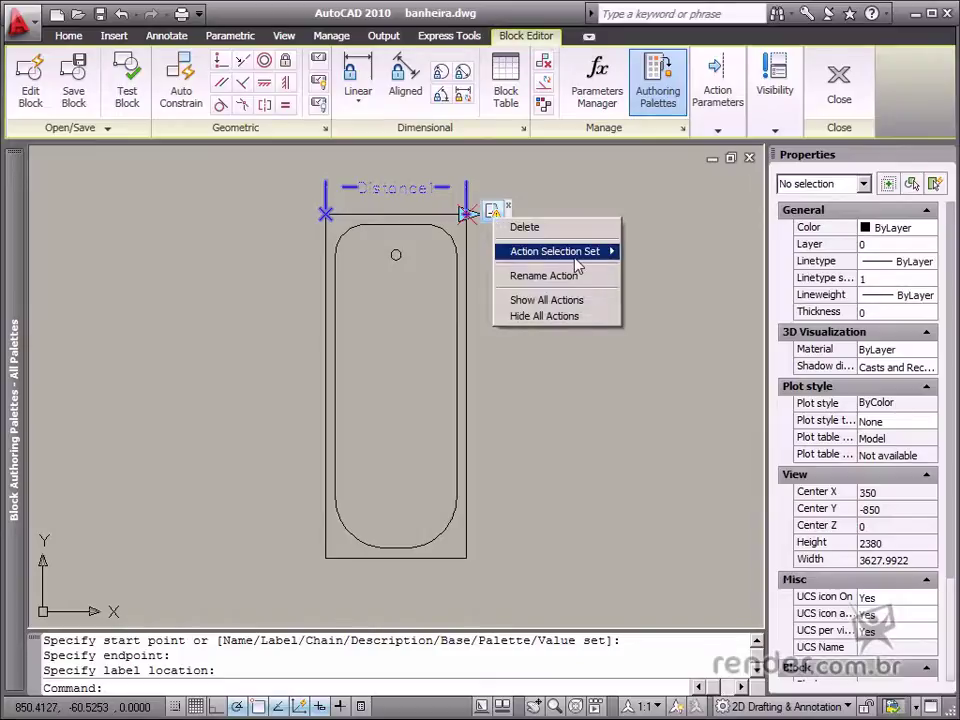
mouse_move(572, 263)
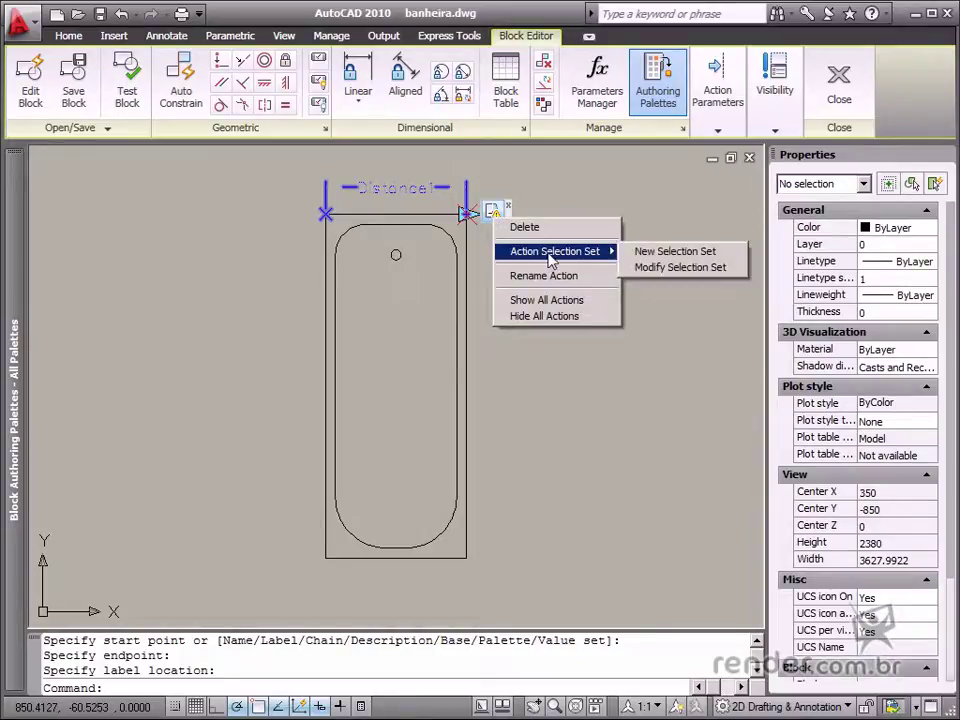
click(668, 268)
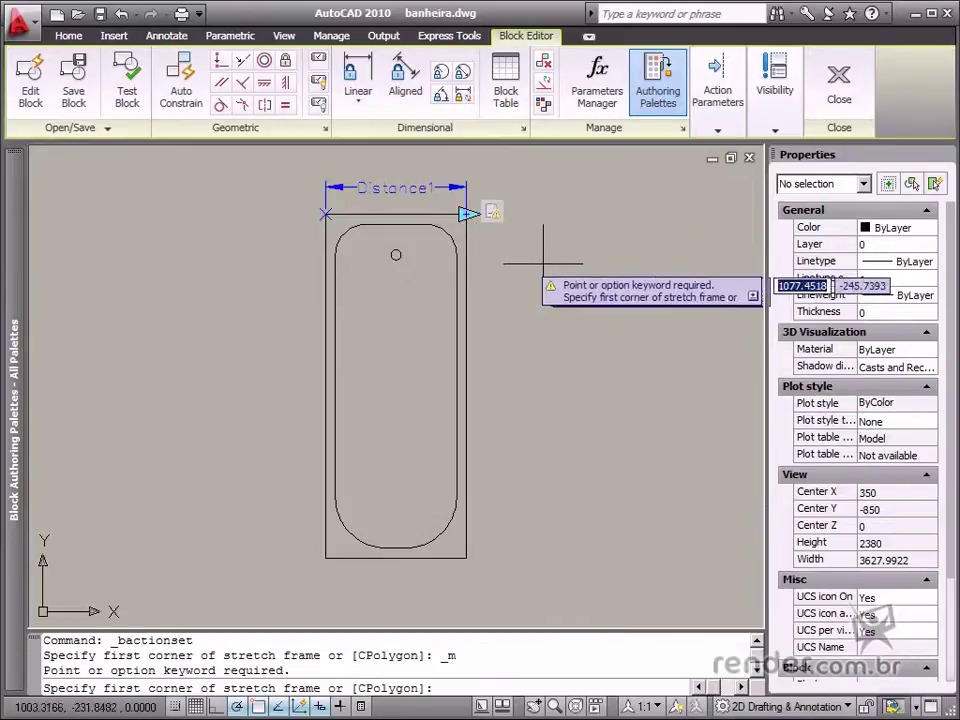
click(481, 199)
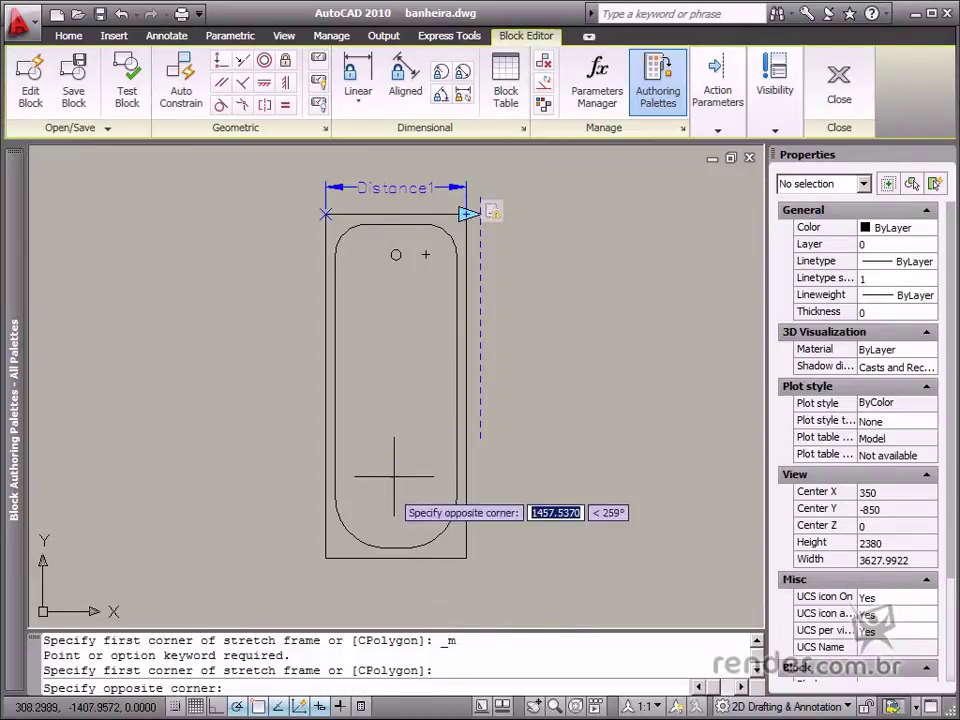
click(397, 578)
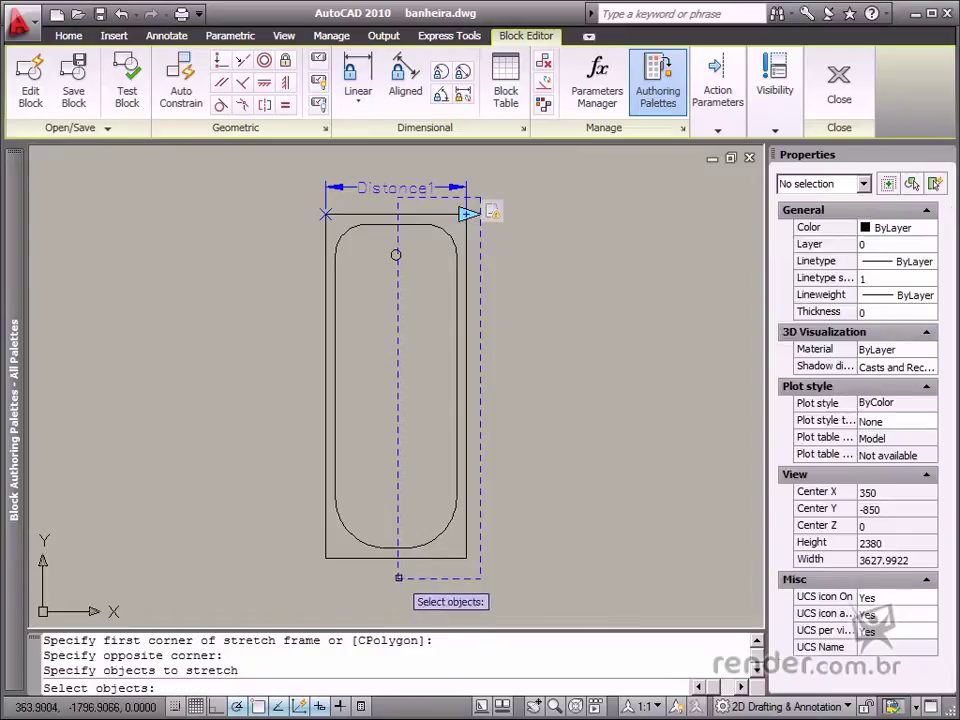
click(396, 576)
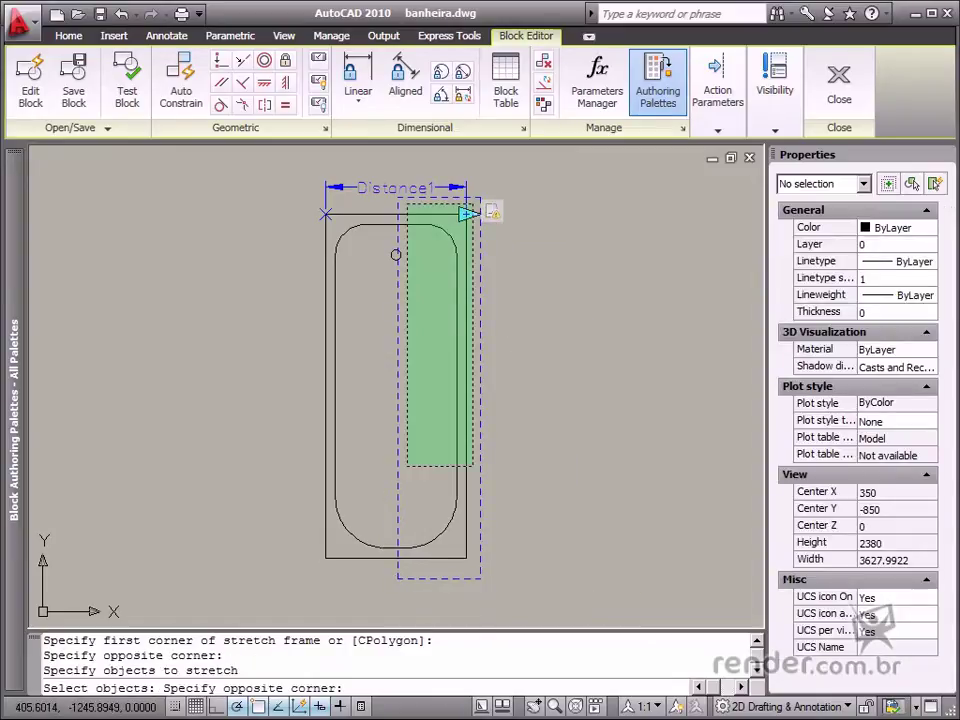
click(415, 568)
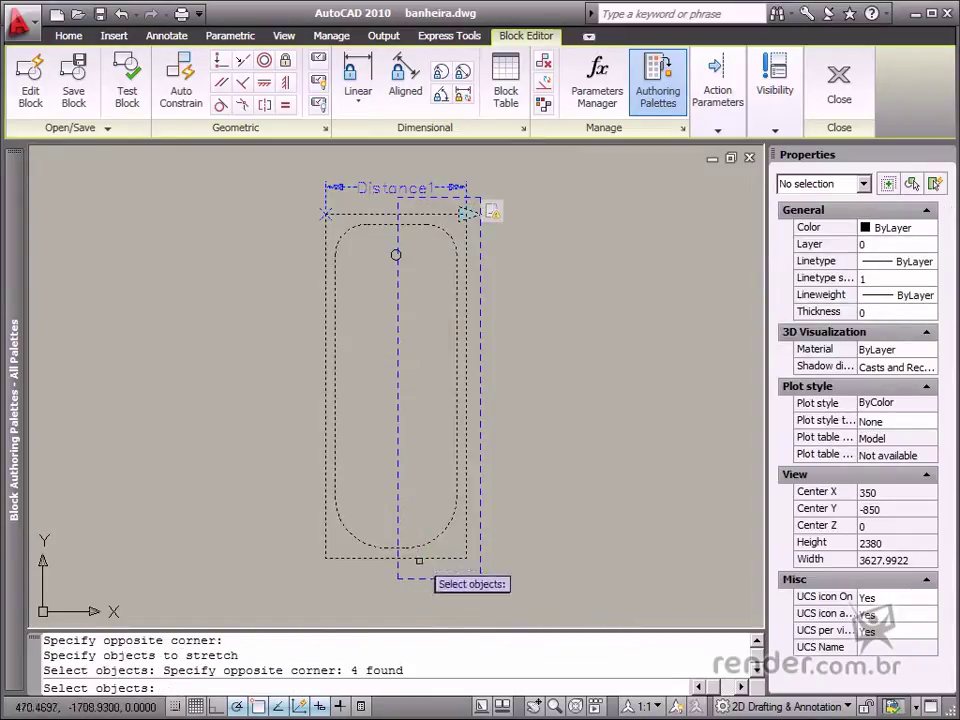
key(Return)
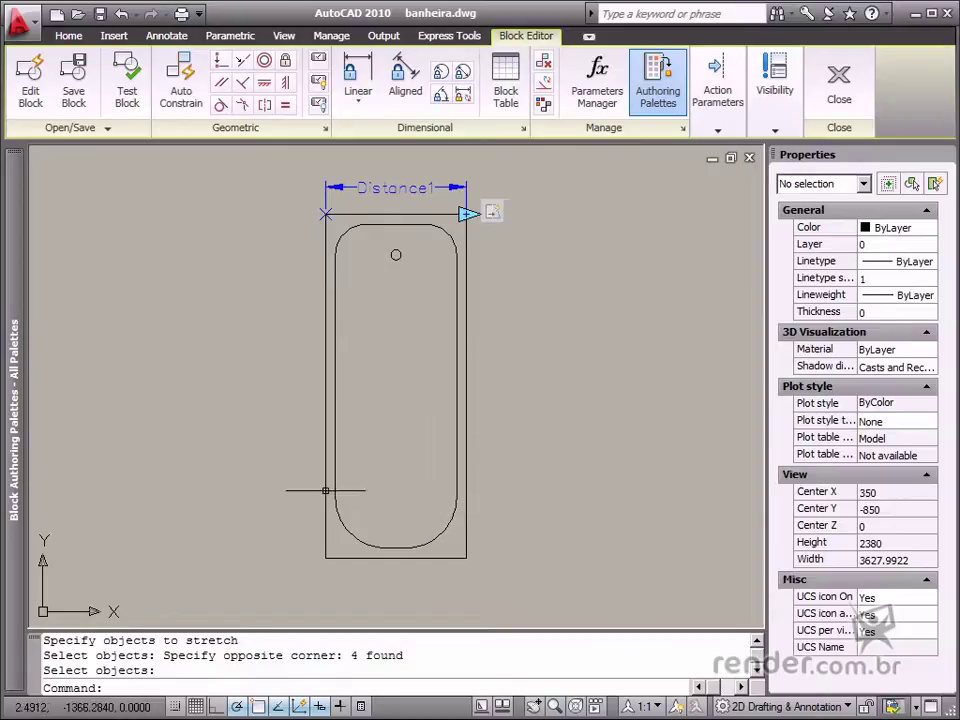
Add a second Linear Stretch parameter down the tub's left side, with the Distance2 label left of it.
mouse_move(14, 440)
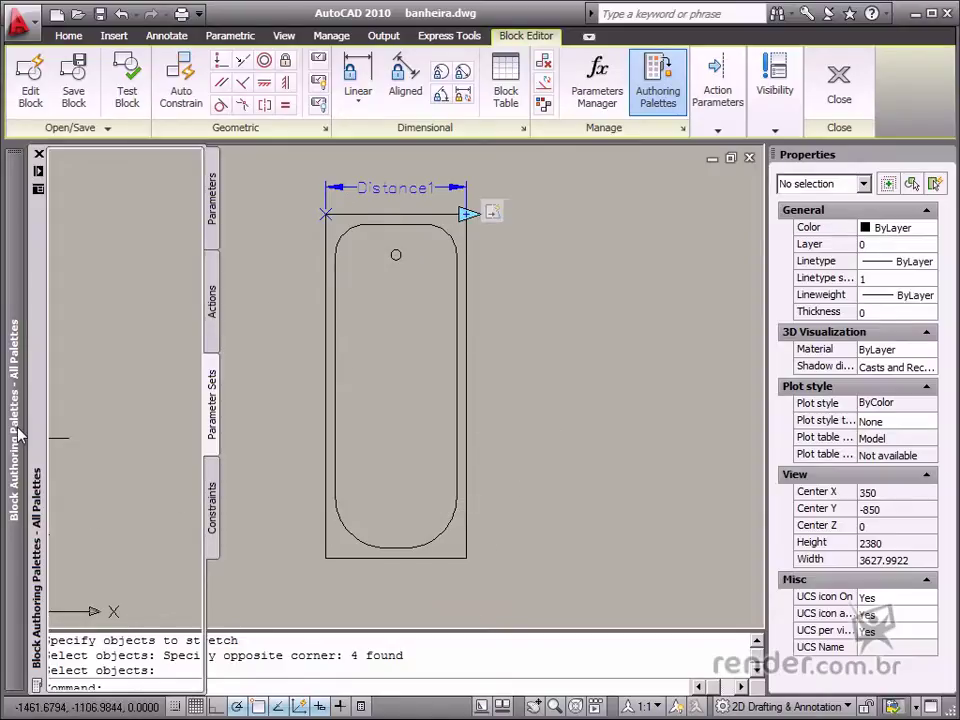
click(112, 247)
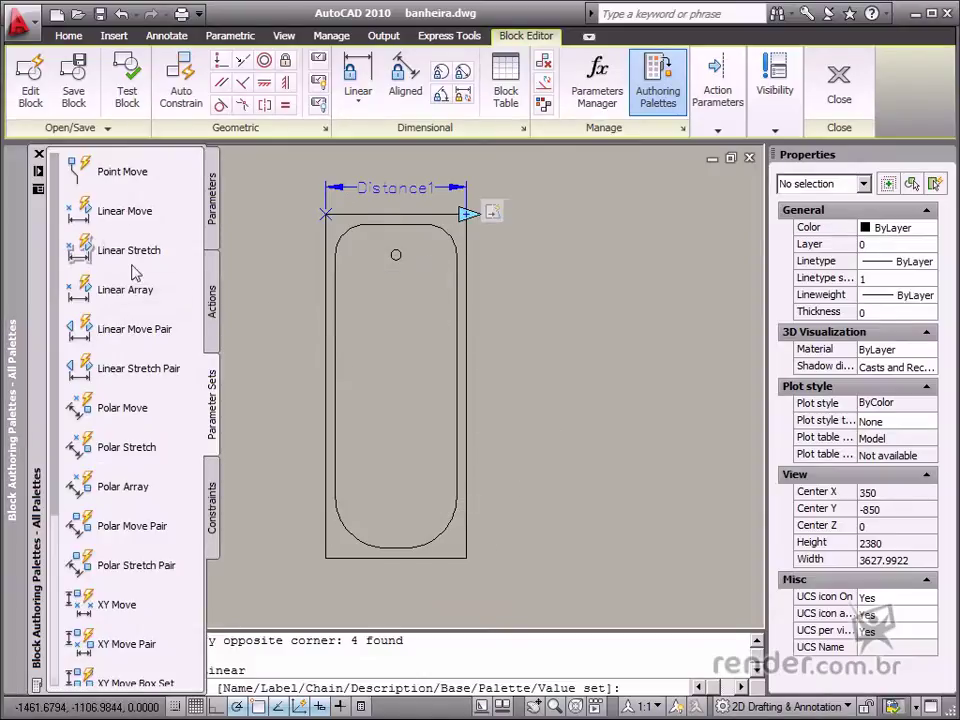
click(325, 213)
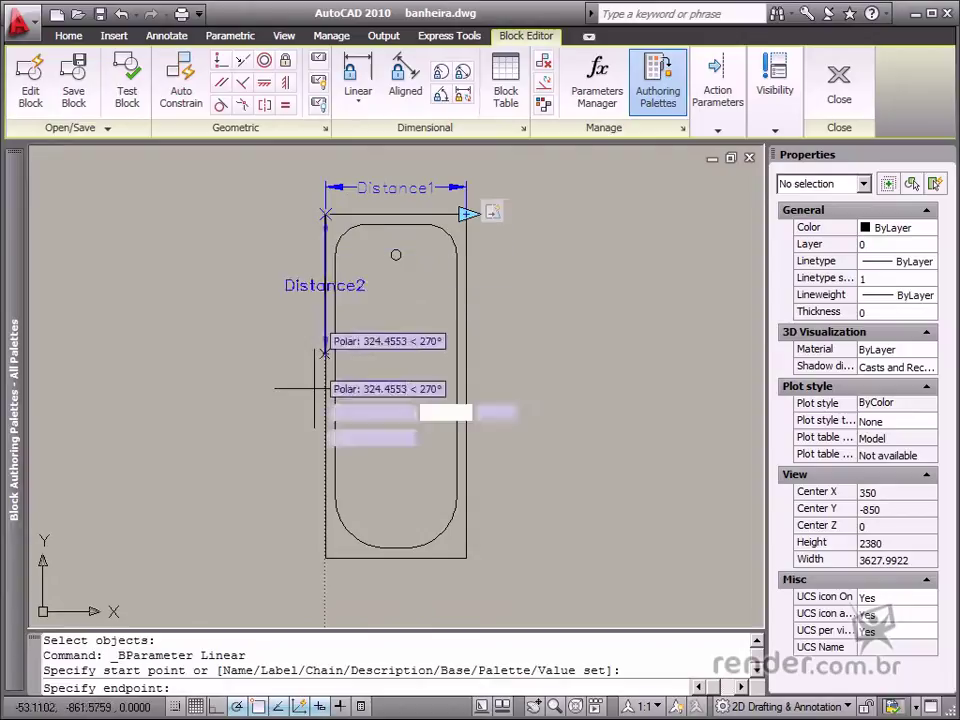
click(325, 557)
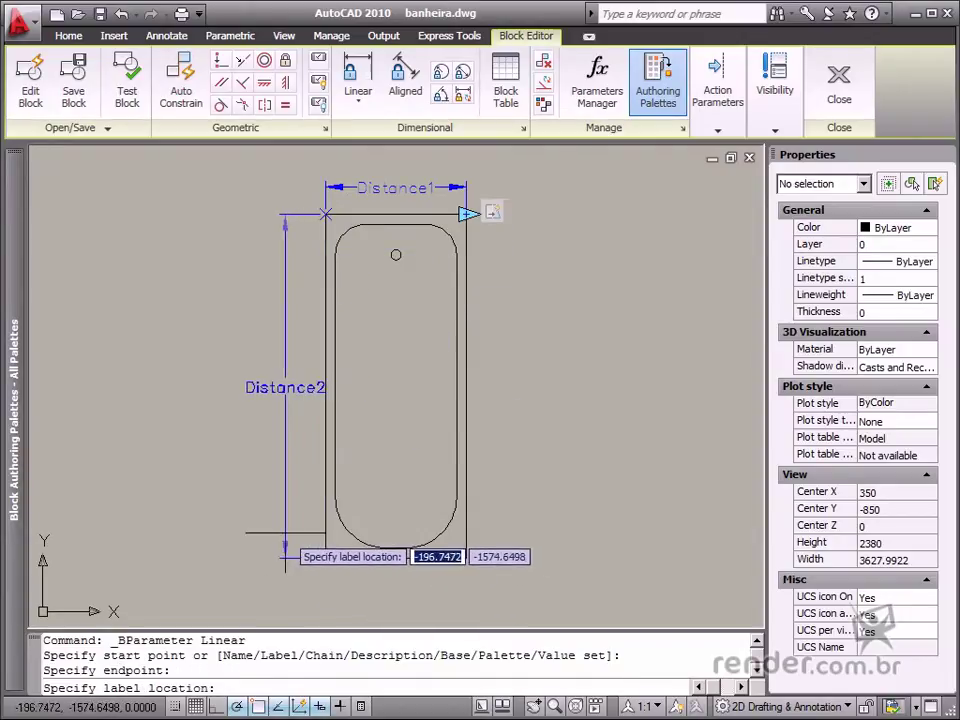
click(279, 552)
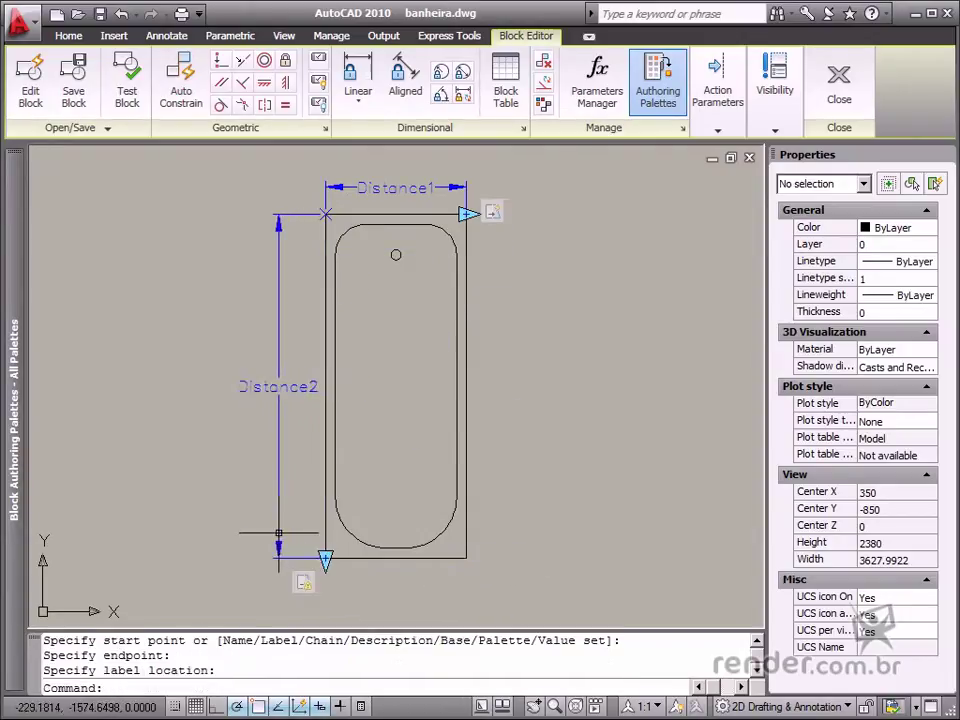
Redefine Distance2's Stretch action to frame the tub's bottom end and stretch its four objects.
right_click(304, 581)
mouse_move(420, 615)
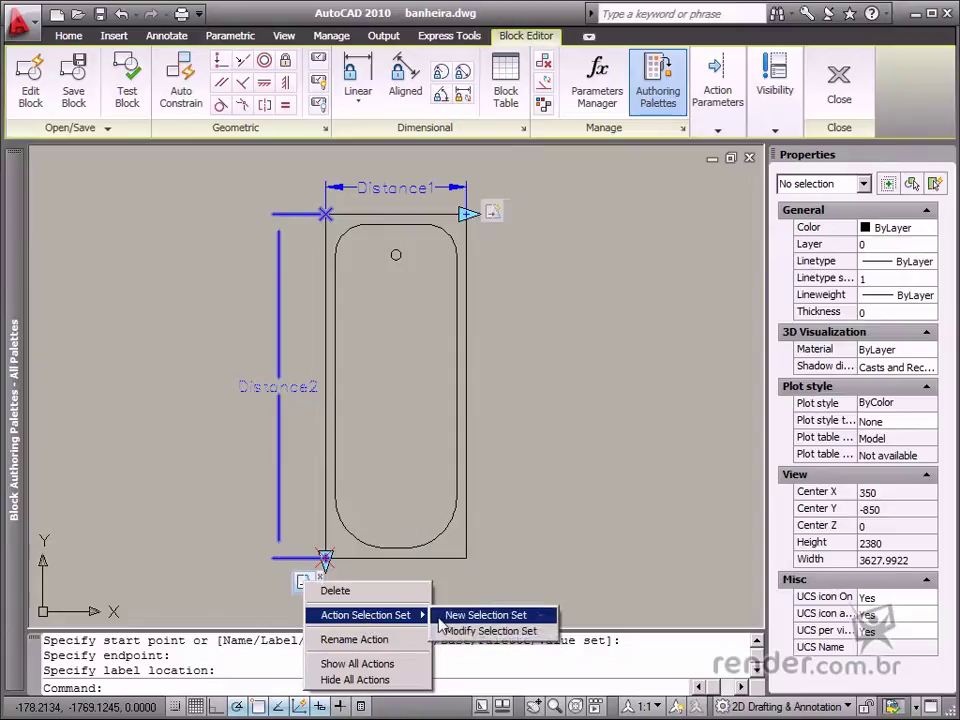
click(488, 631)
click(503, 589)
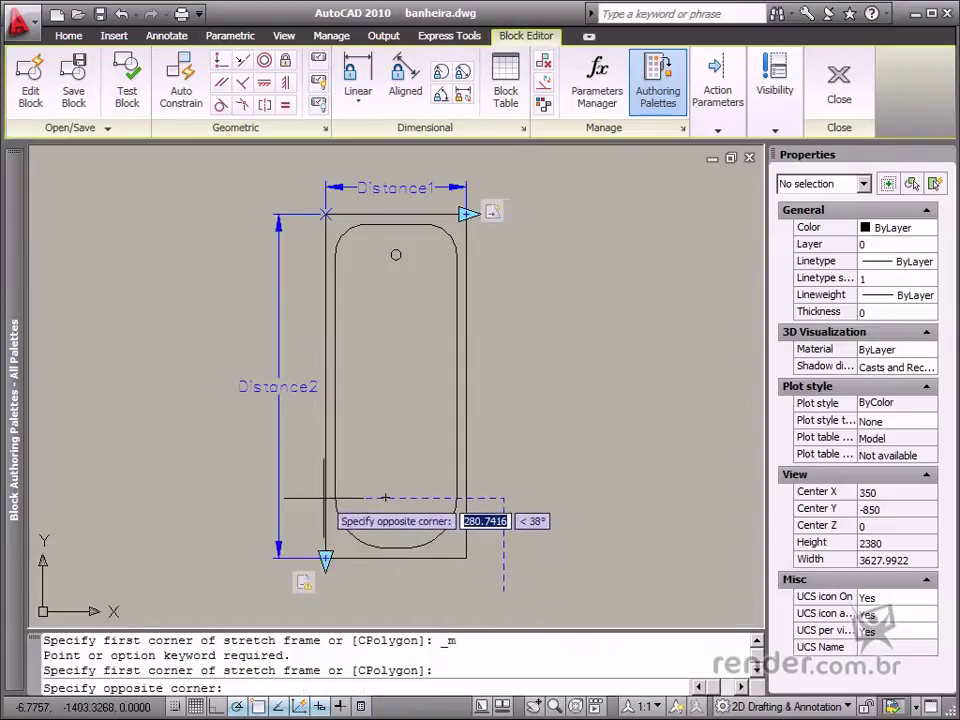
click(310, 458)
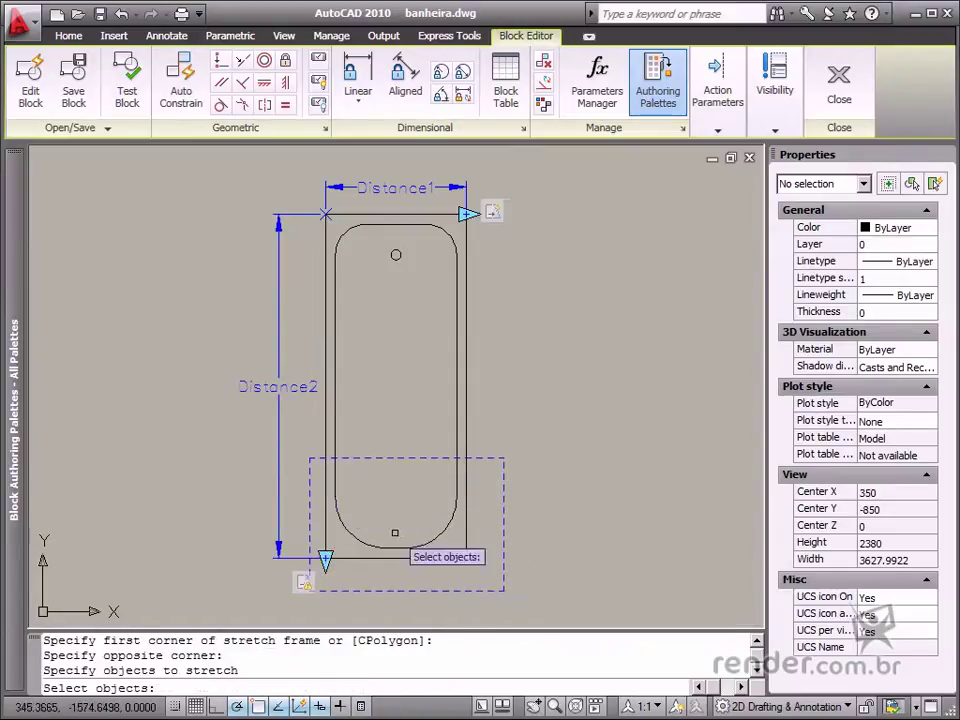
click(476, 571)
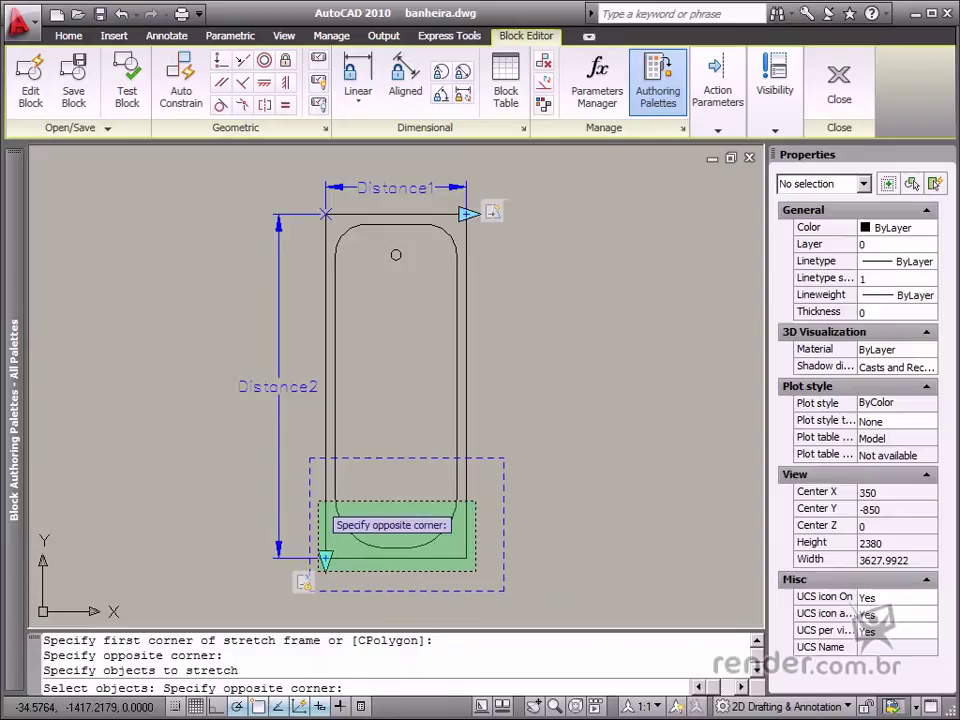
click(318, 475)
key(Return)
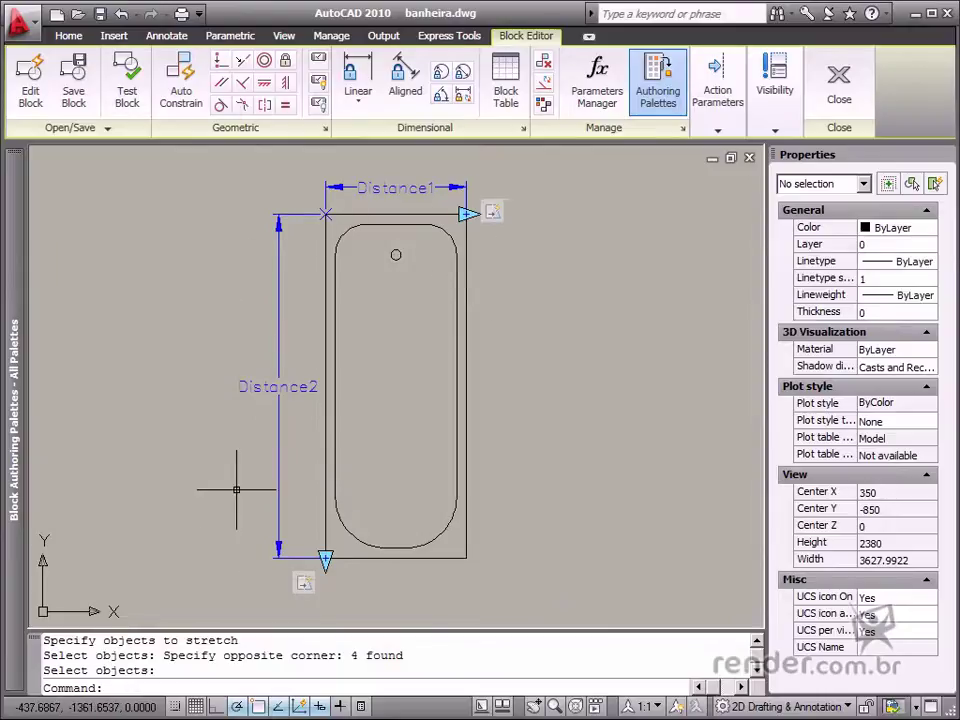
Select the Distance2 parameter and launch the Test Block Window.
click(305, 392)
click(127, 92)
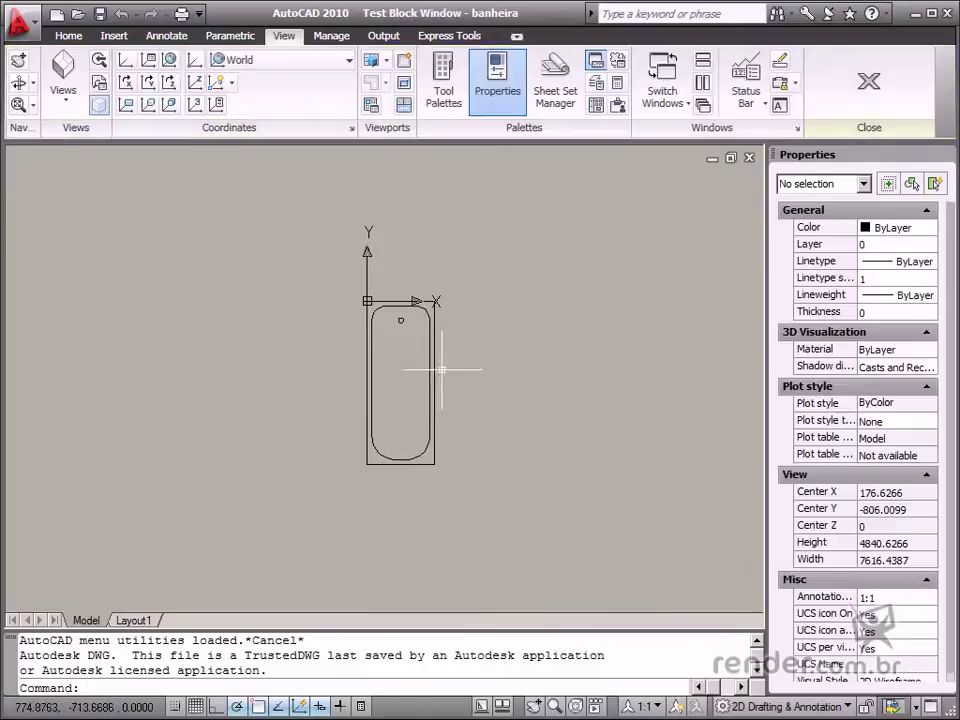
Stretch the test tub to about 1504 wide and 2502 long, then 200 wide, and close the test.
click(435, 303)
click(433, 301)
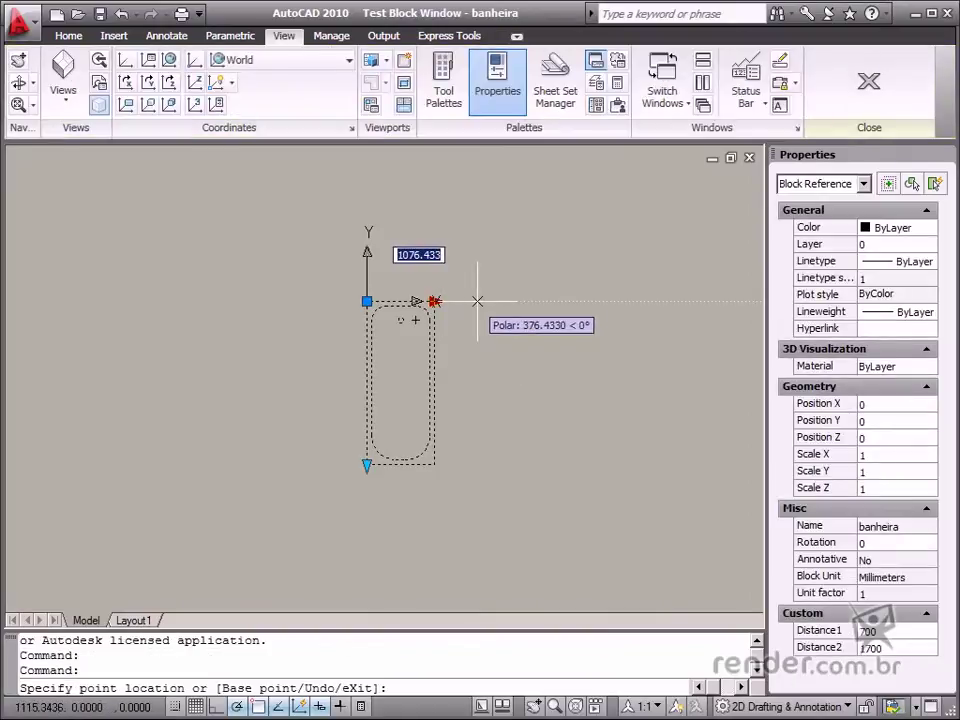
click(513, 301)
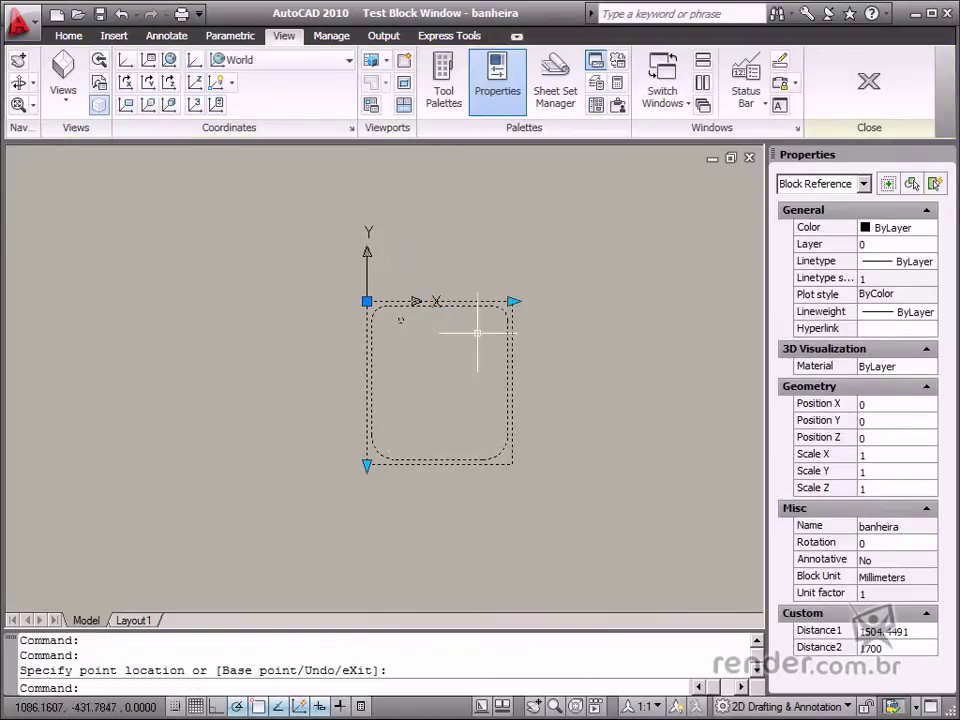
click(367, 464)
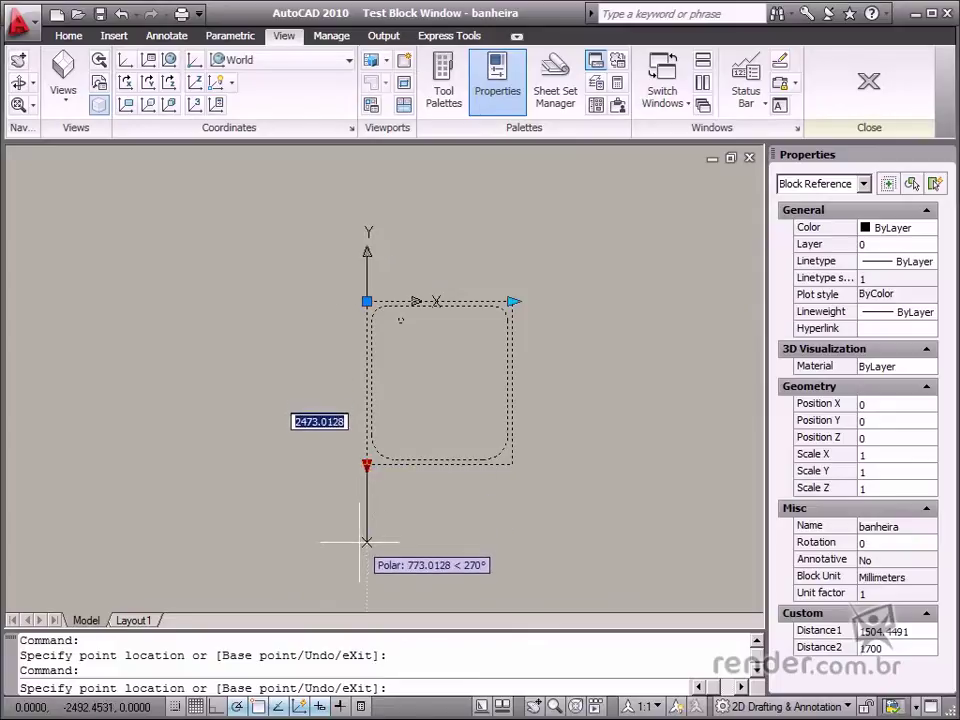
click(364, 543)
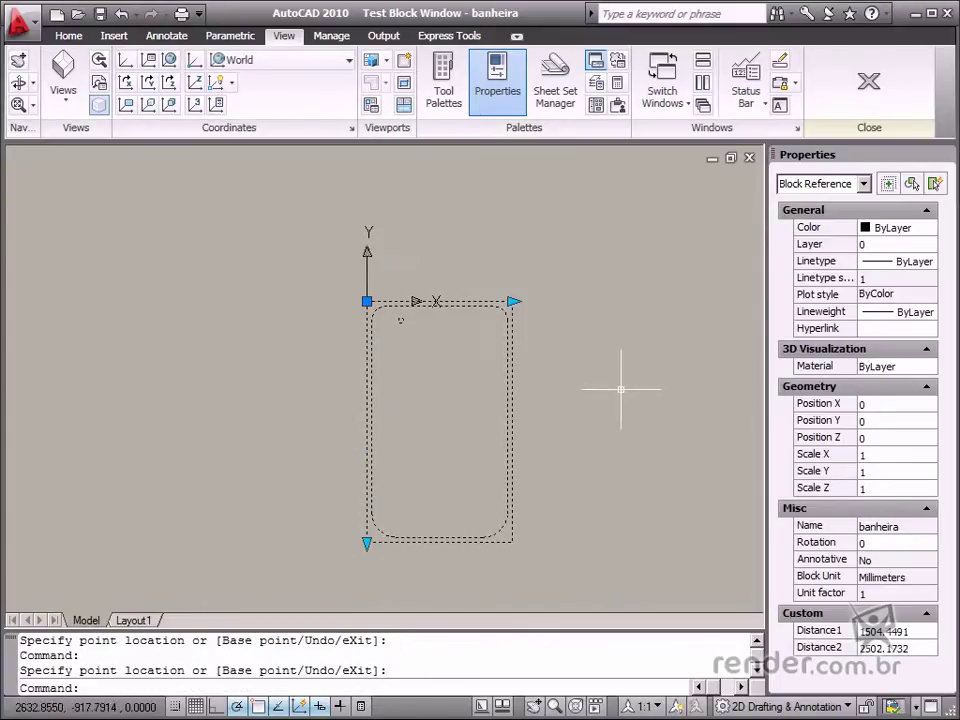
click(513, 301)
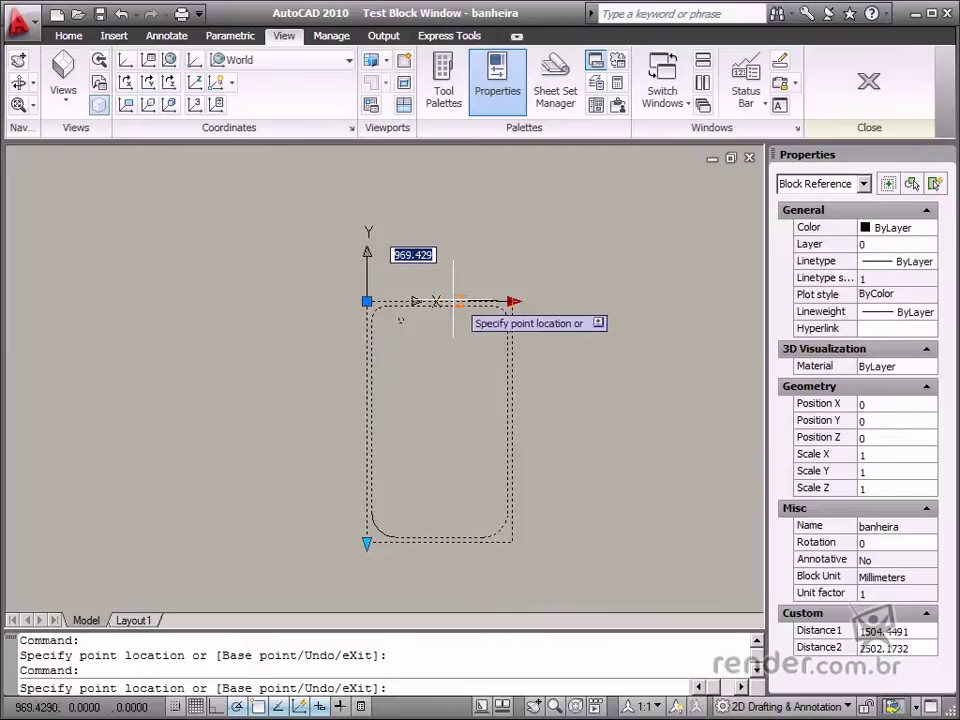
click(384, 301)
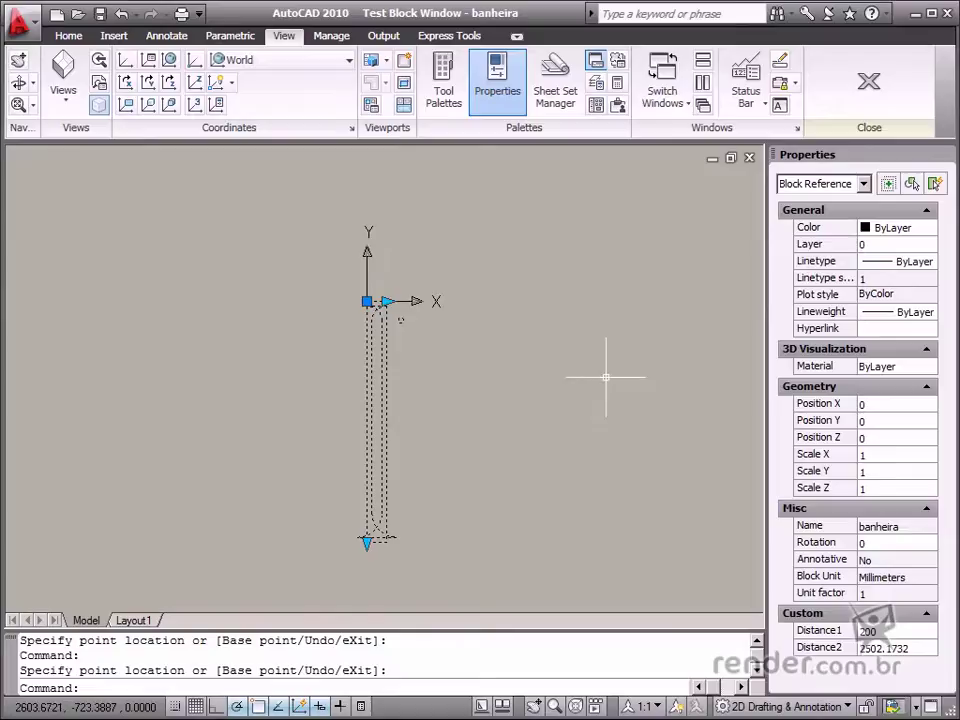
click(847, 105)
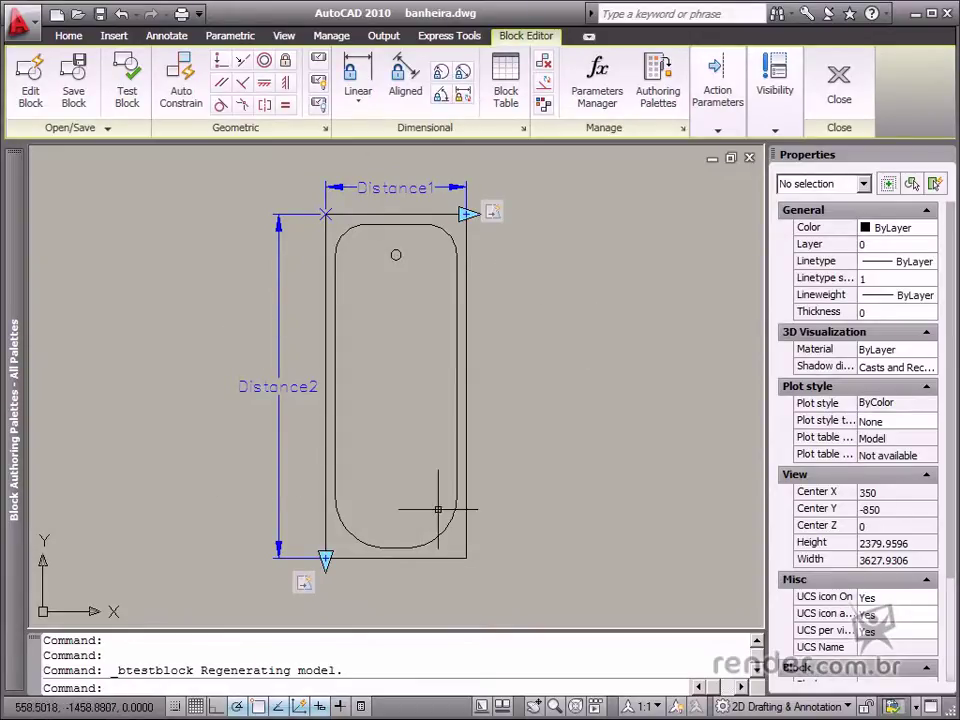
Set the Distance1 width parameter's minimum distance to 600 in Properties.
click(413, 188)
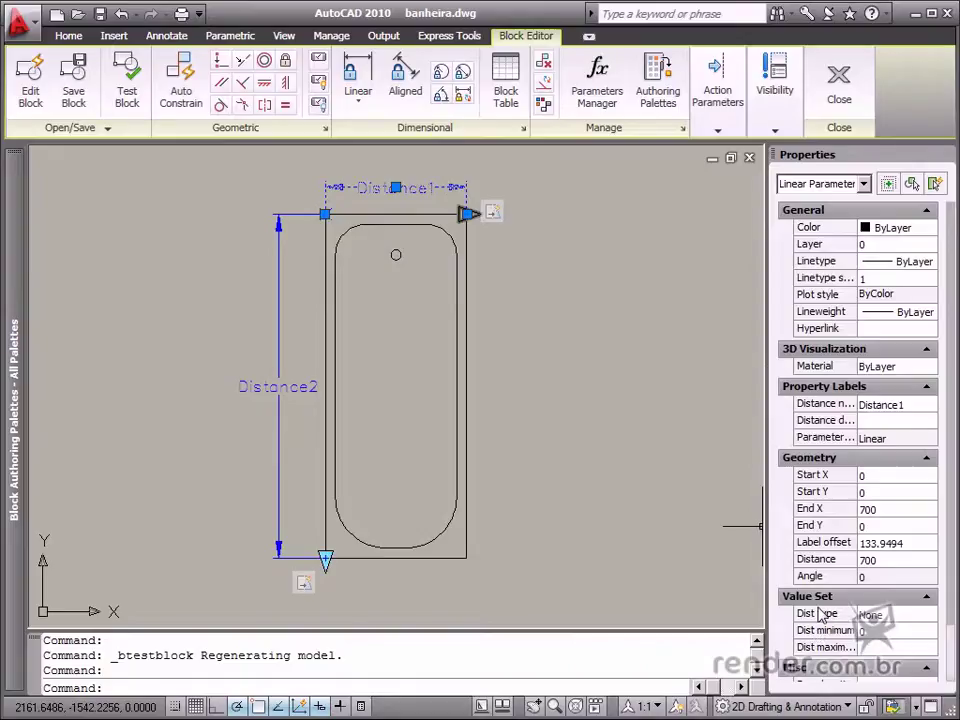
click(891, 631)
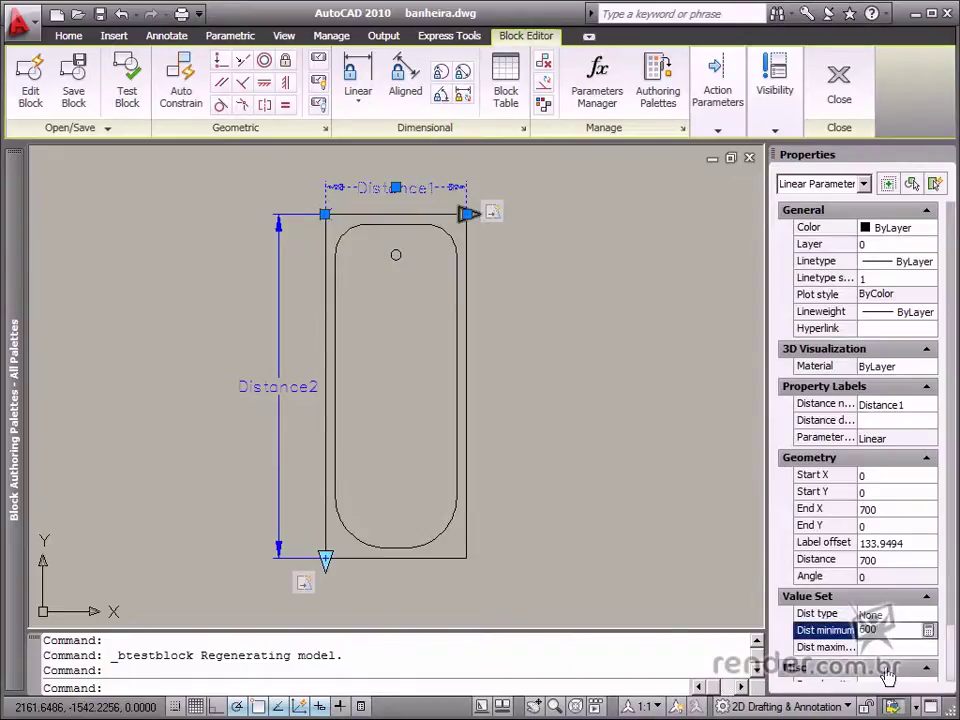
text(500)
click(880, 647)
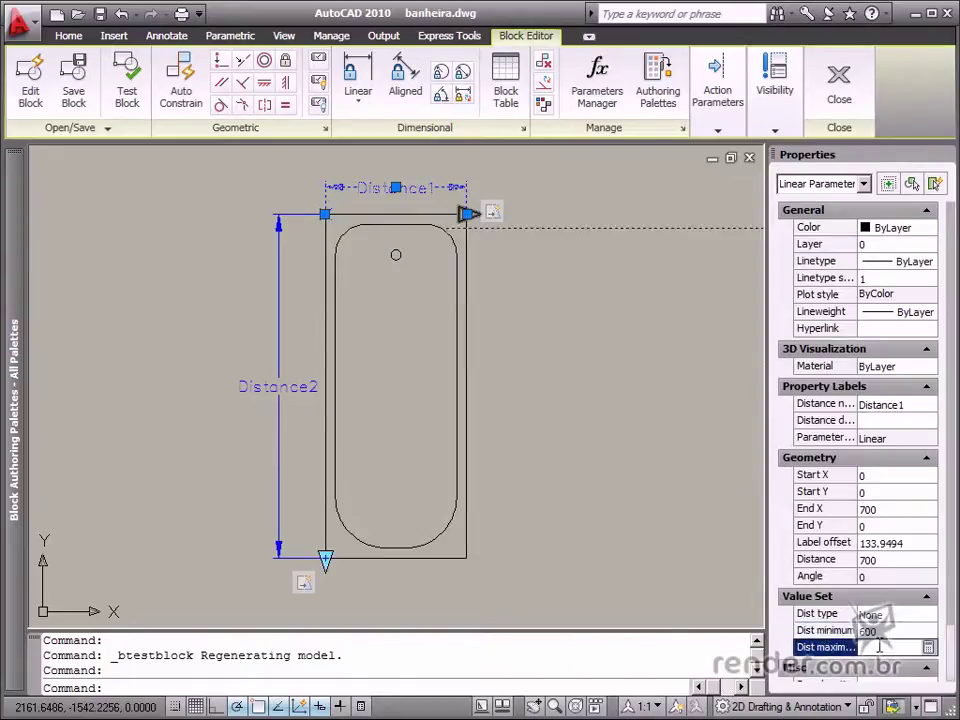
Set the Distance2 length parameter's minimum distance to 900, then test the block again.
click(279, 405)
key(Escape)
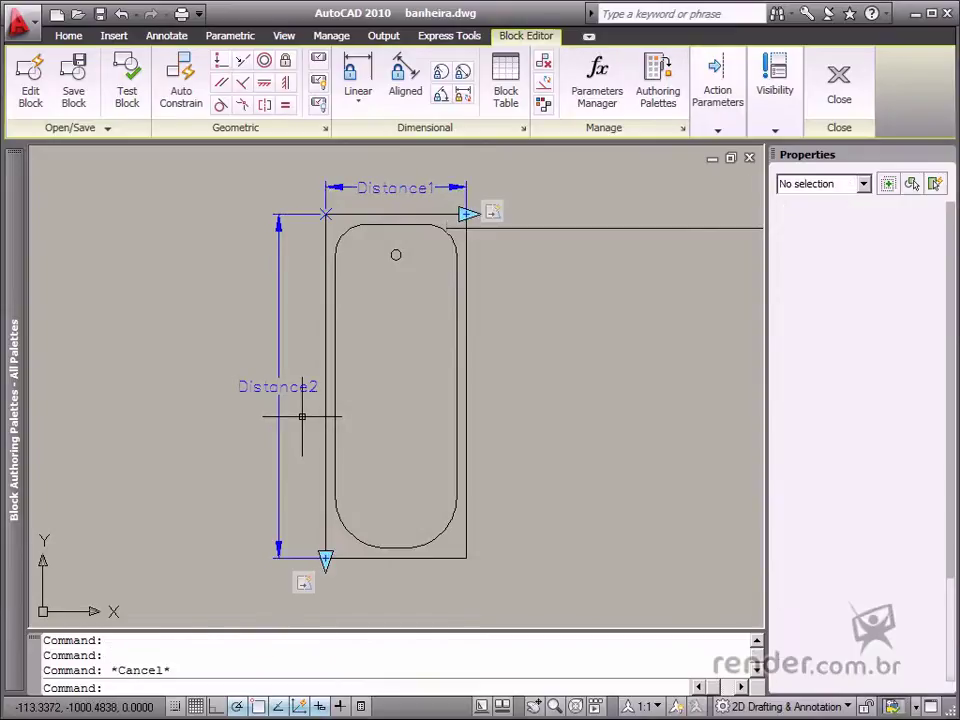
click(277, 405)
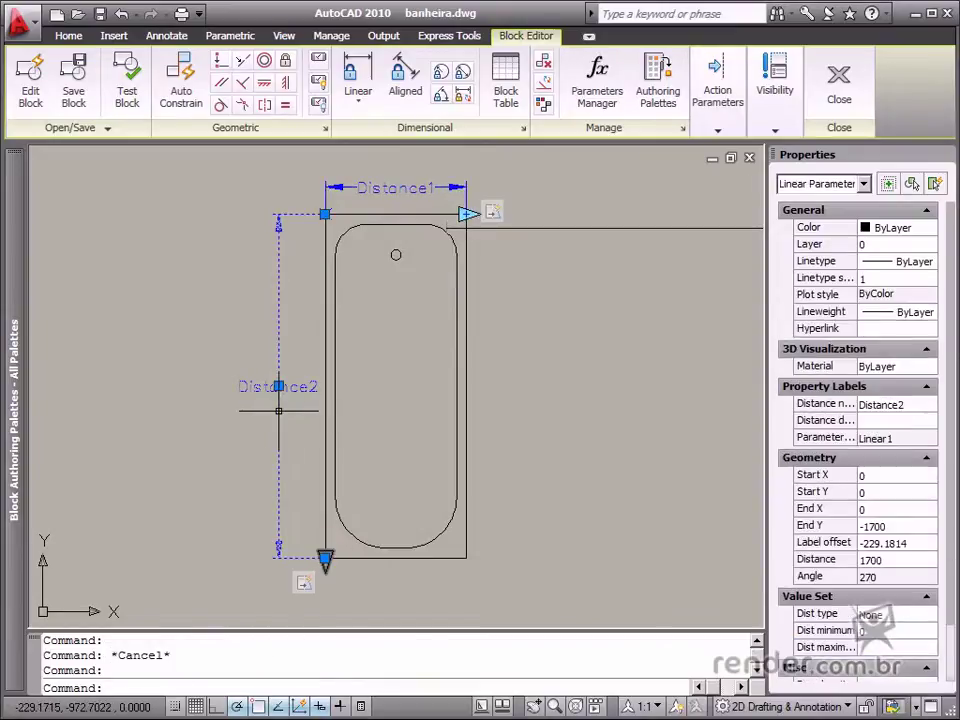
click(877, 630)
text(900)
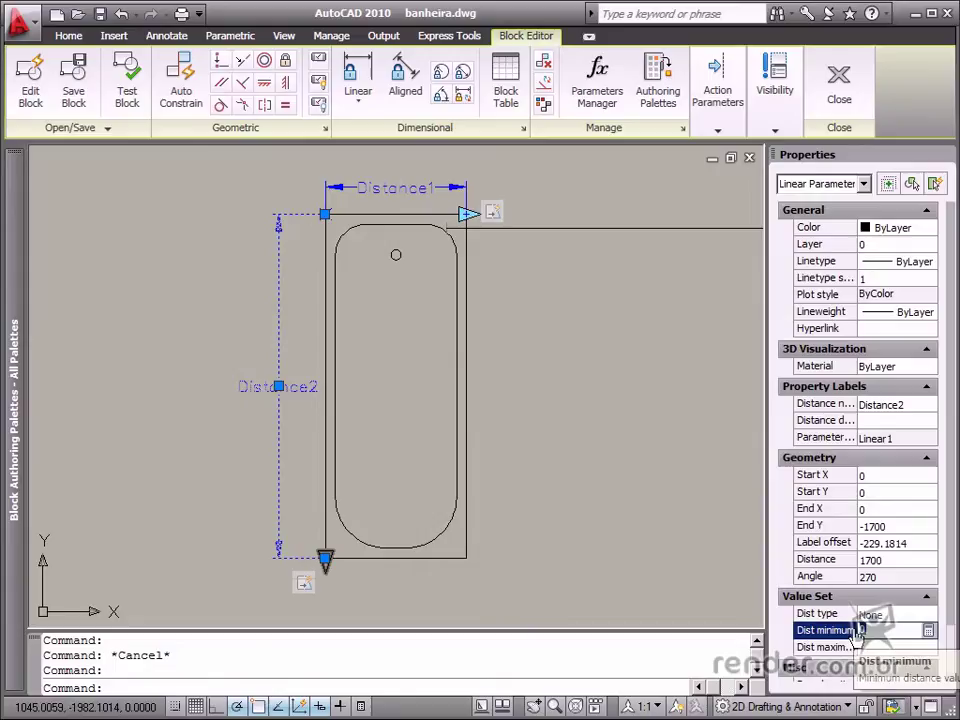
click(826, 647)
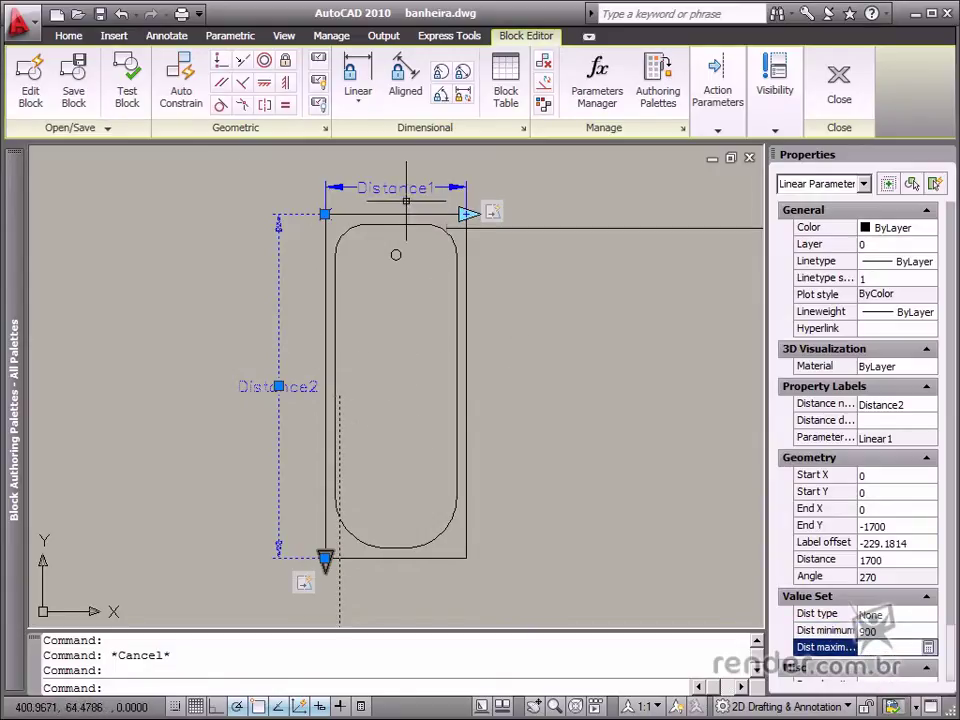
click(127, 82)
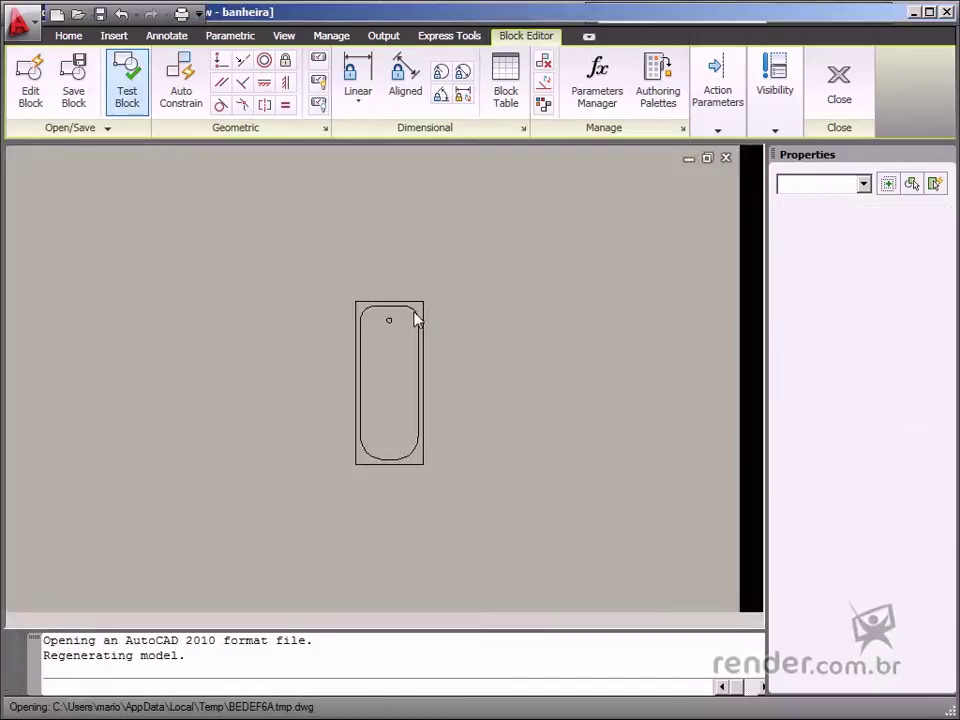
Stretch the bathtub's width out to about 2234 in the test window.
click(430, 366)
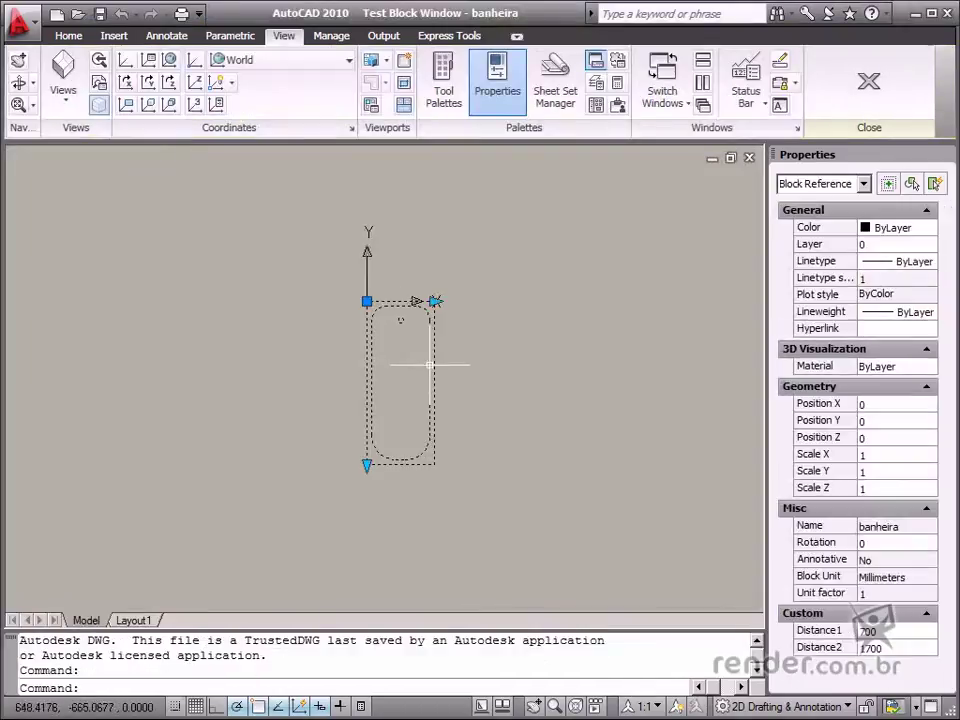
click(435, 300)
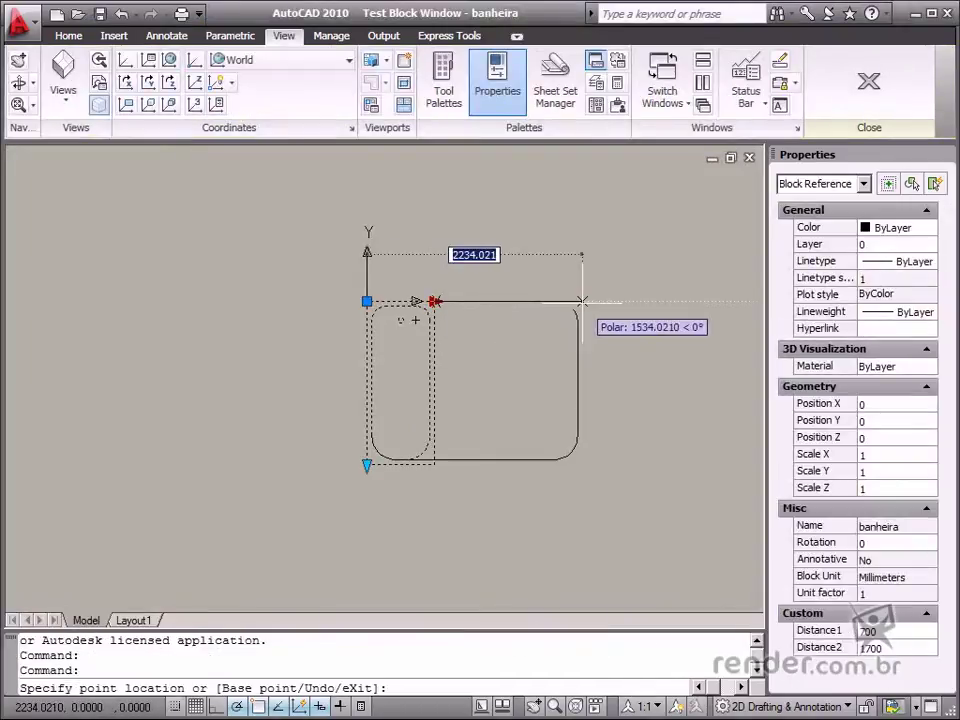
click(584, 301)
click(592, 303)
click(579, 306)
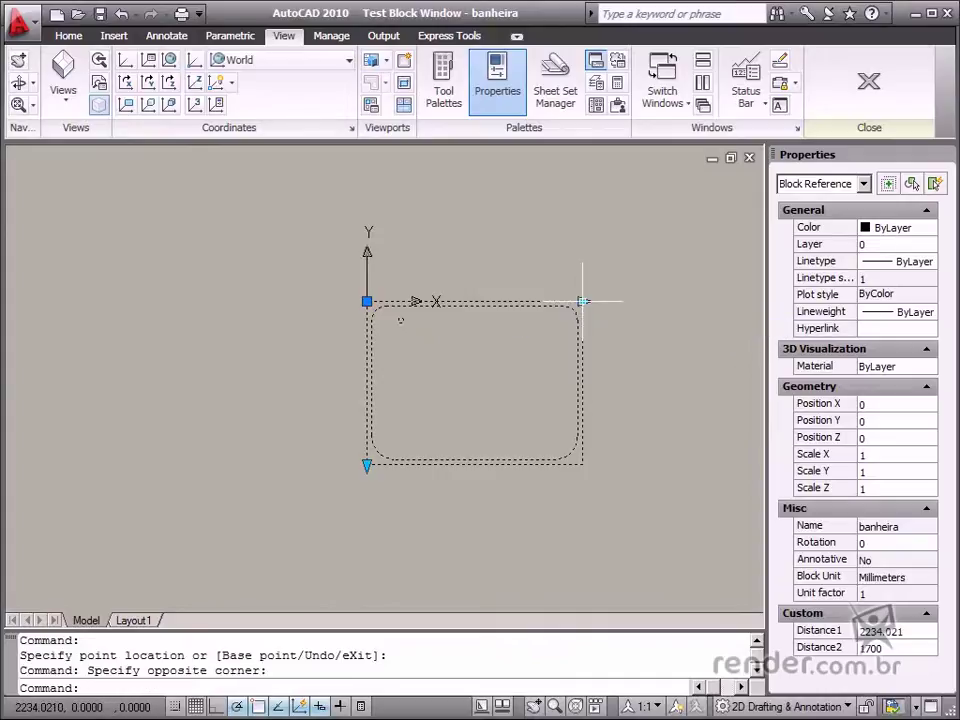
Shrink the tub to its 600 width and 900 length minimums, then close the test window.
click(584, 301)
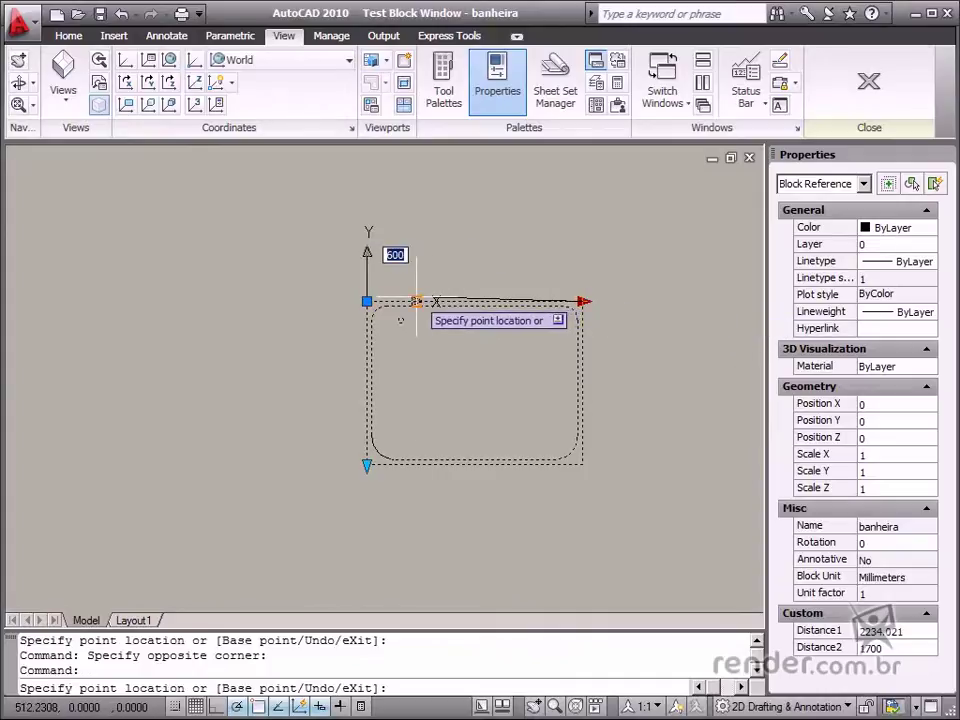
click(425, 301)
click(367, 466)
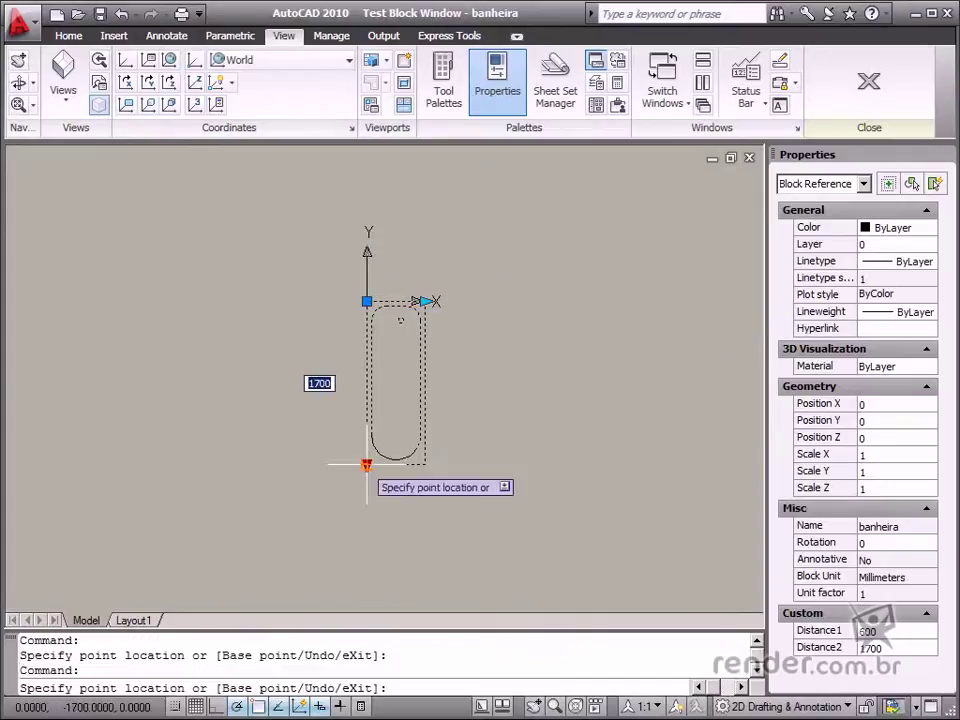
click(367, 388)
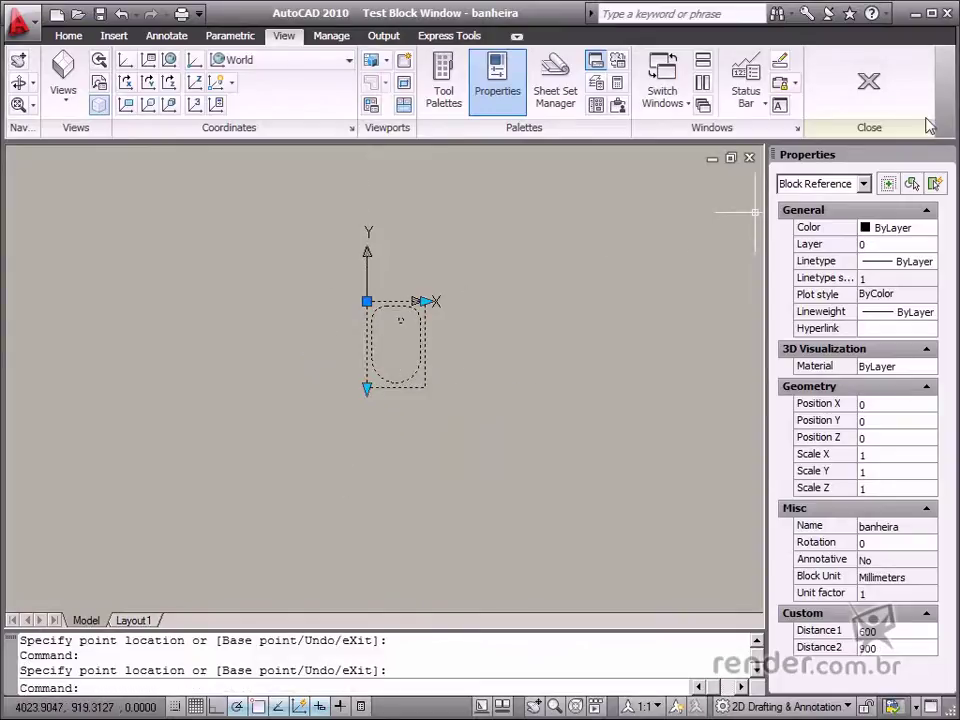
click(868, 82)
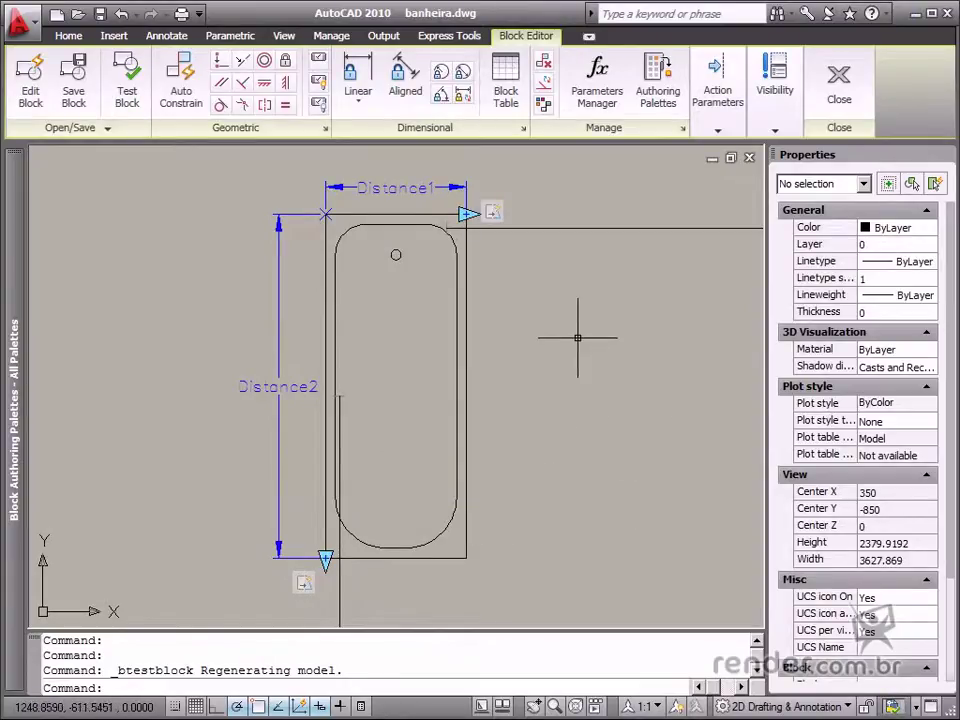
Begin modifying the Distance1 width stretch action's selection set to redefine its stretch frame.
right_click(495, 214)
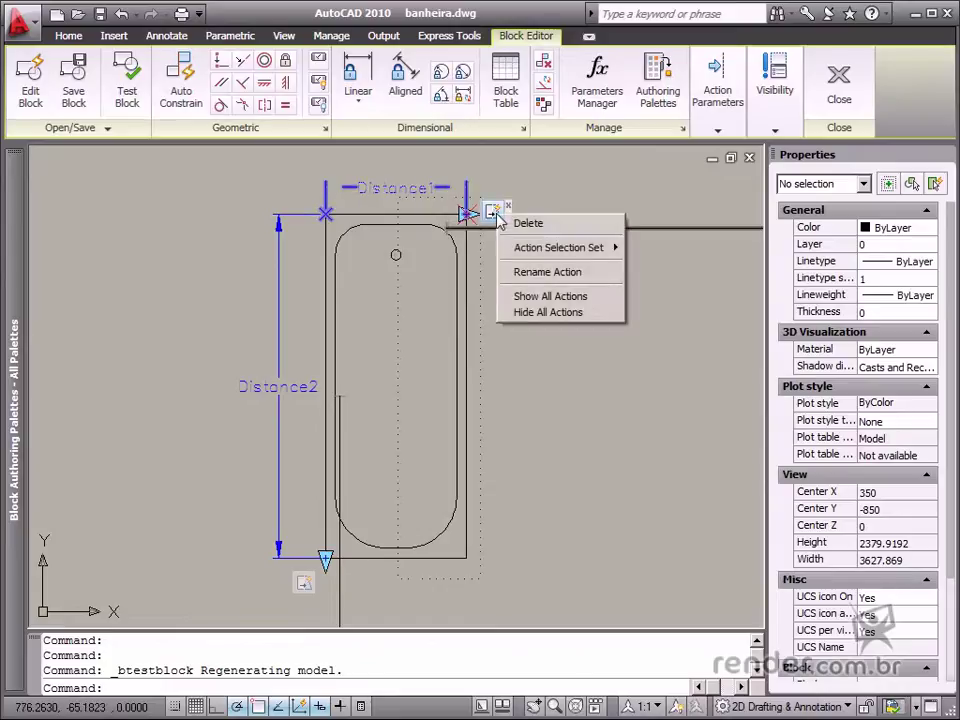
mouse_move(593, 258)
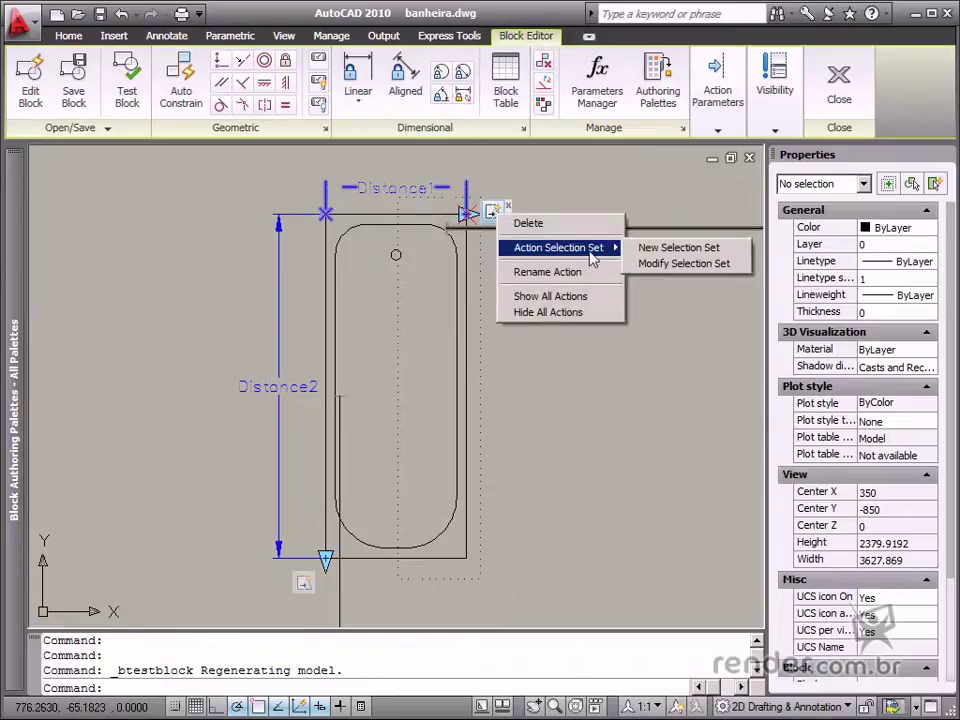
click(678, 271)
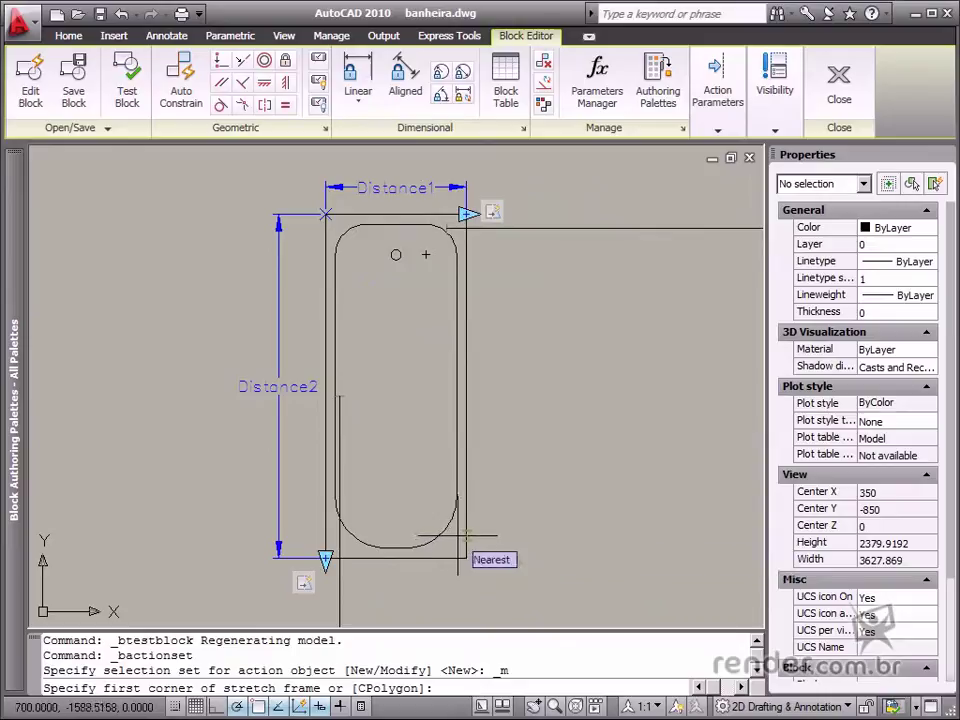
Cancel the stretch-frame prompt, then zoom out and shift the tub to the upper left.
key(Escape)
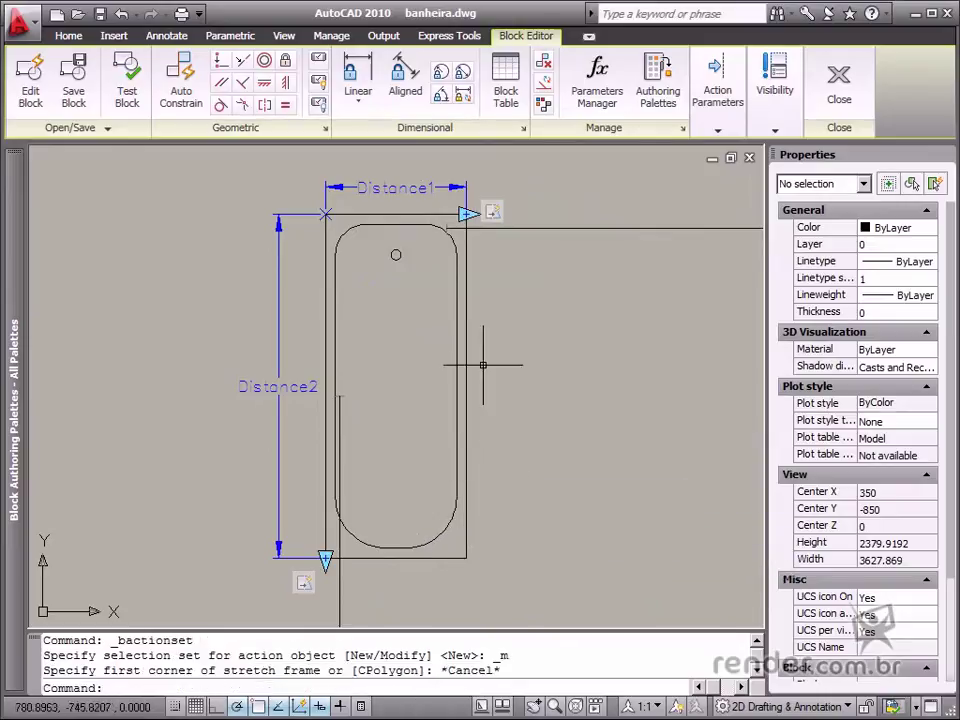
scroll(483, 365, down, 4)
mouse_move(533, 419)
middle_down()
mouse_move(452, 377)
mouse_move(365, 365)
middle_up()
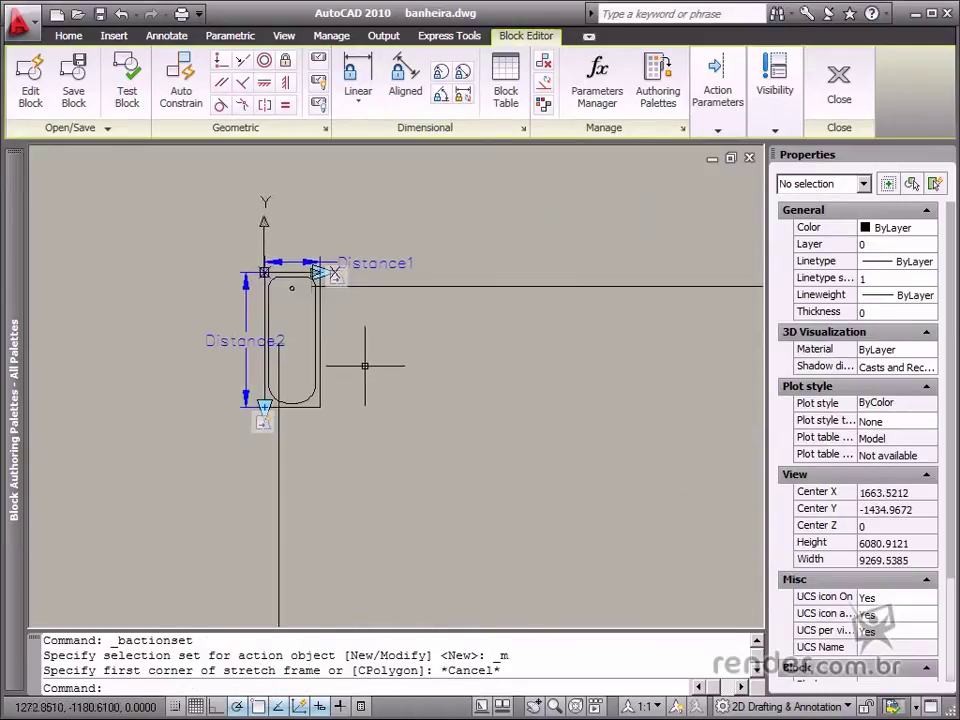